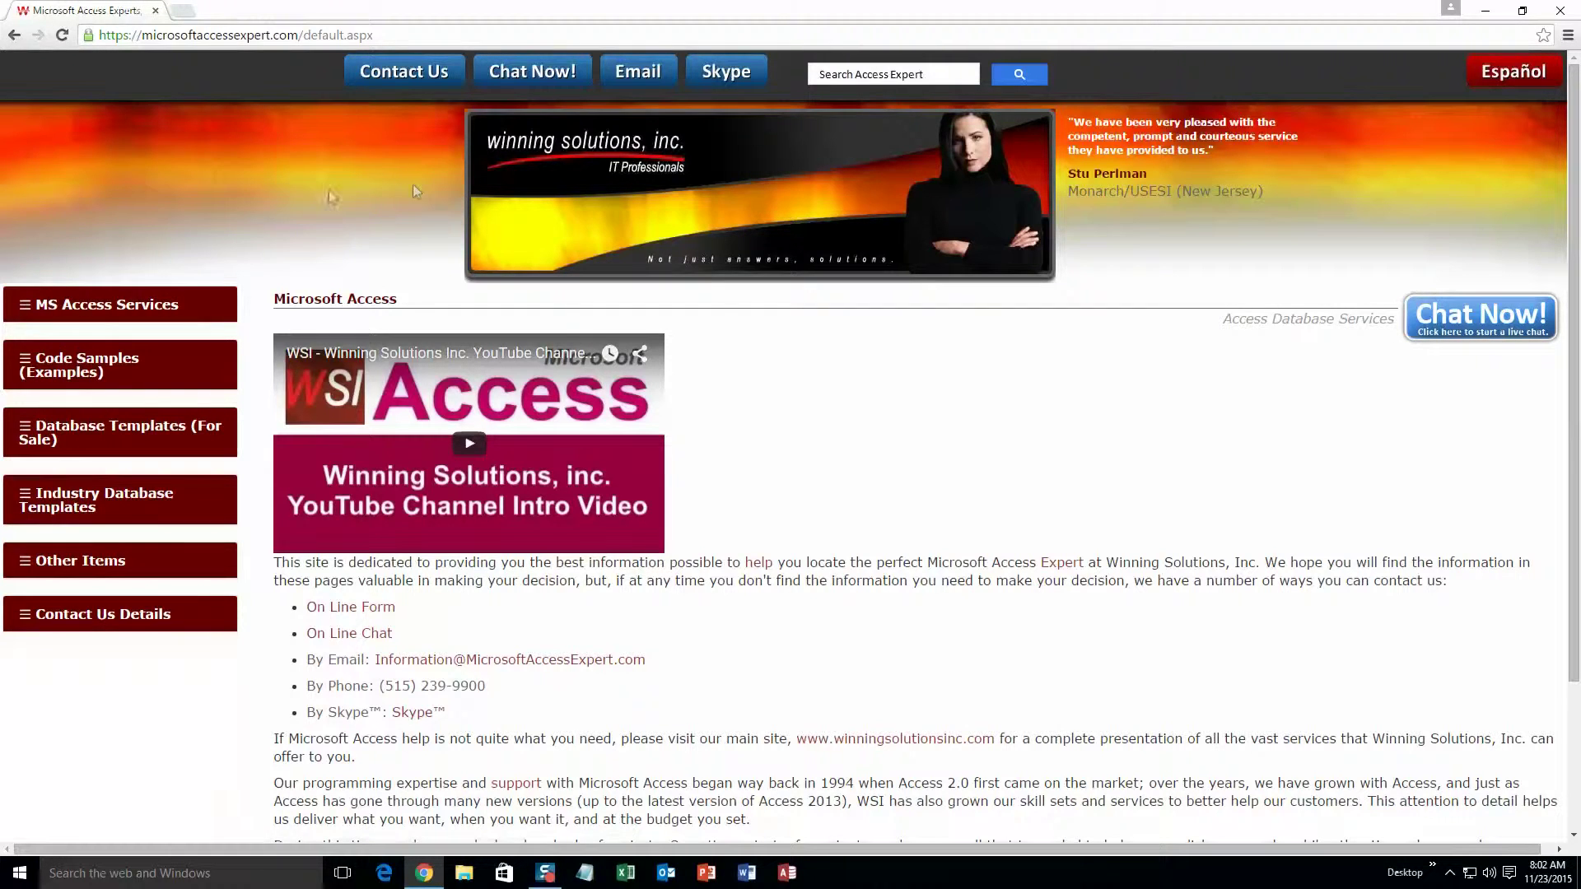
Browse the full list of database templates for sale and open the Access Loss Prevention Database page
click(89, 434)
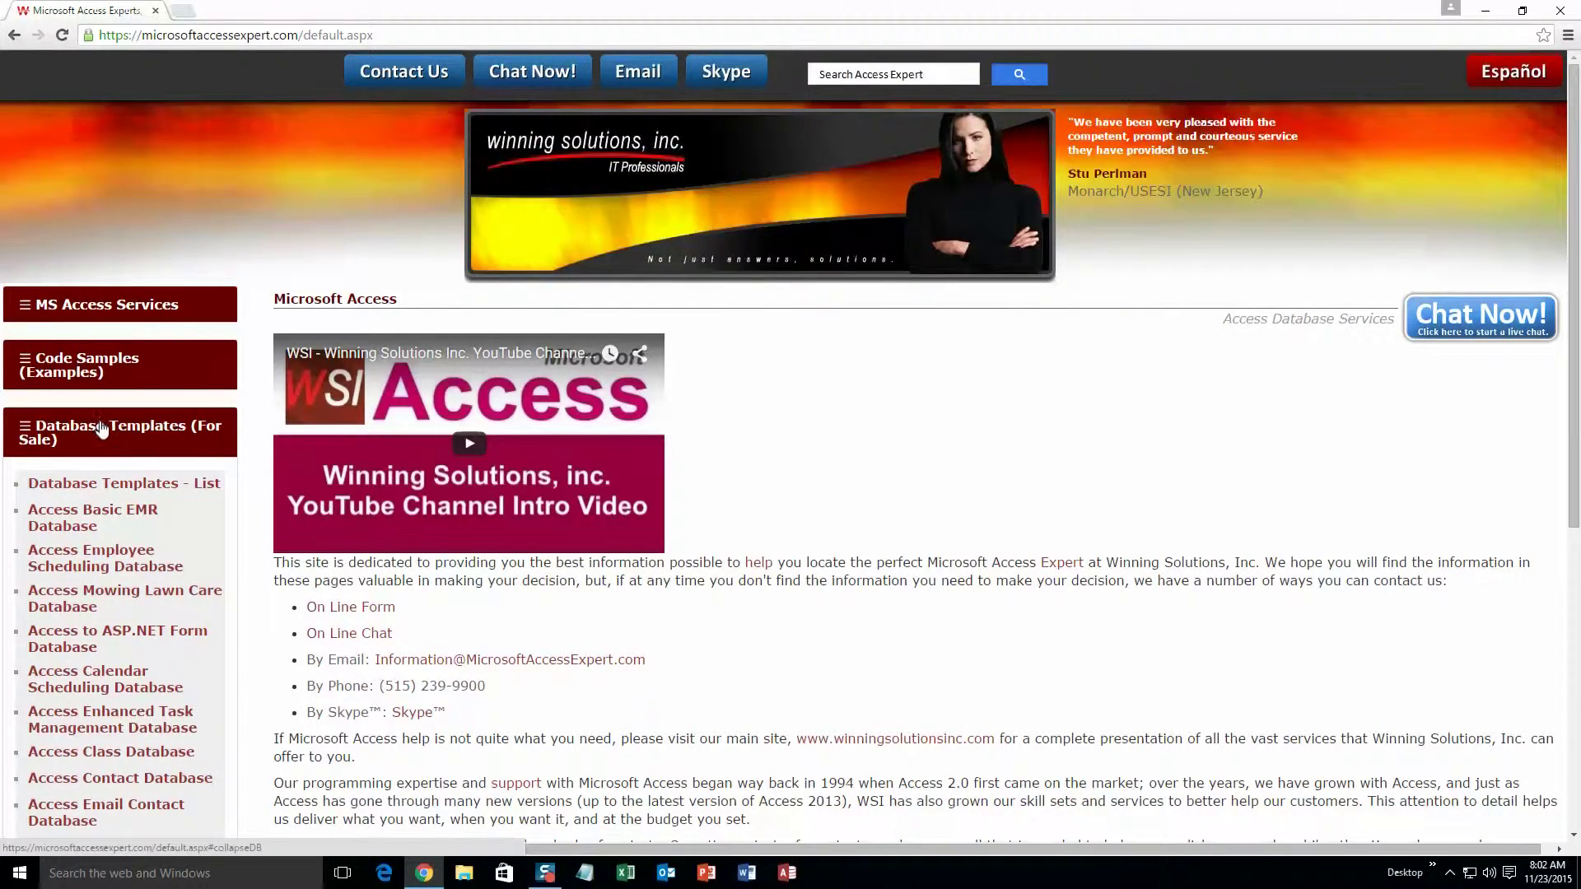
click(109, 487)
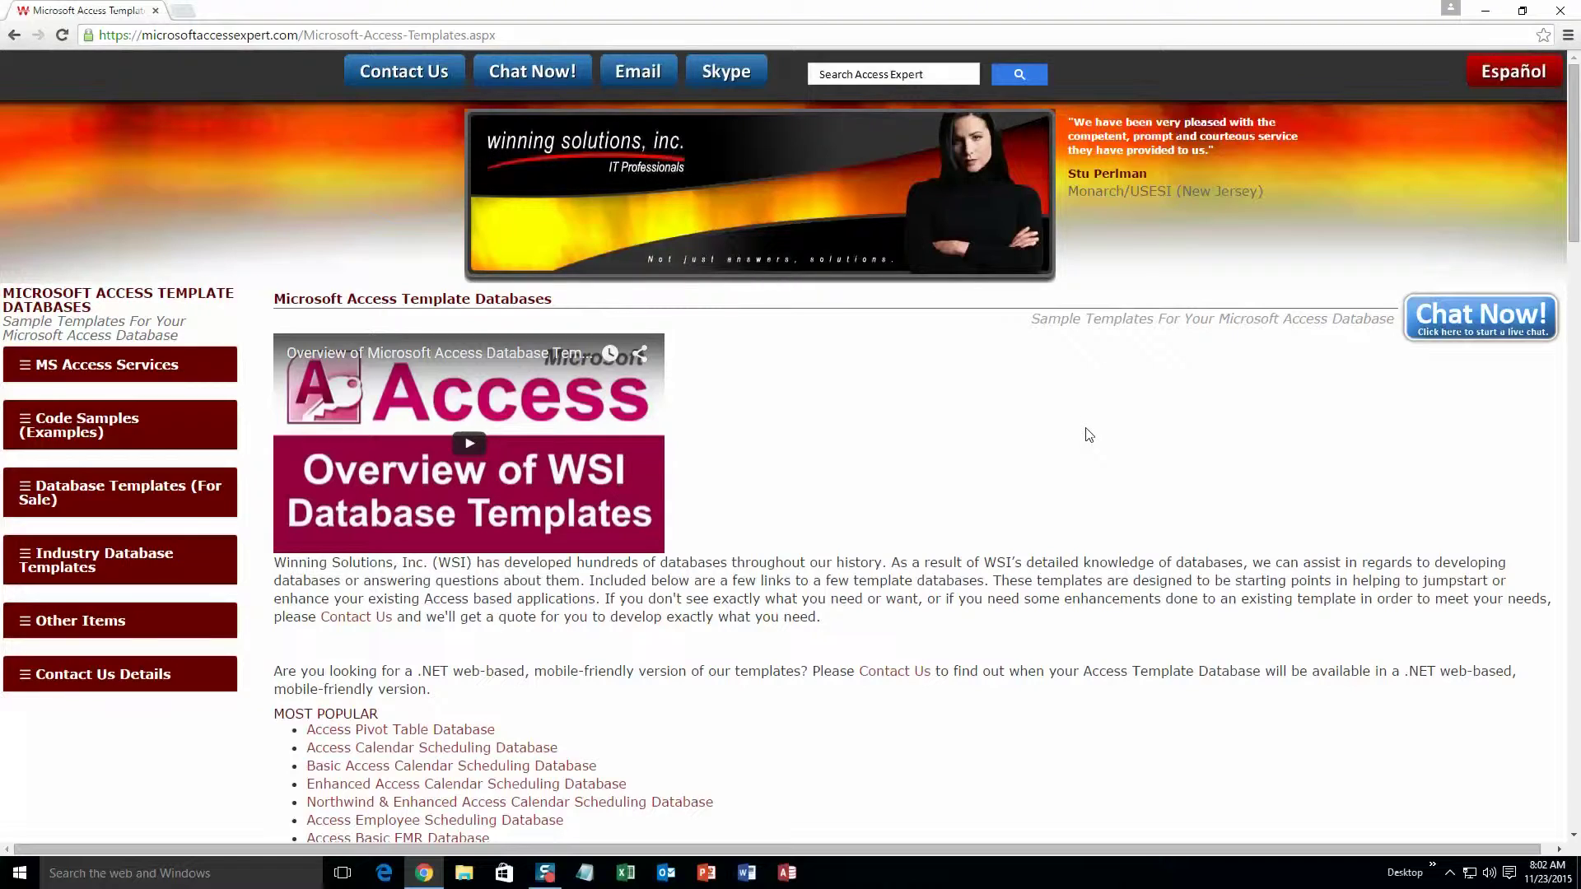
scroll(931, 523, down, 3)
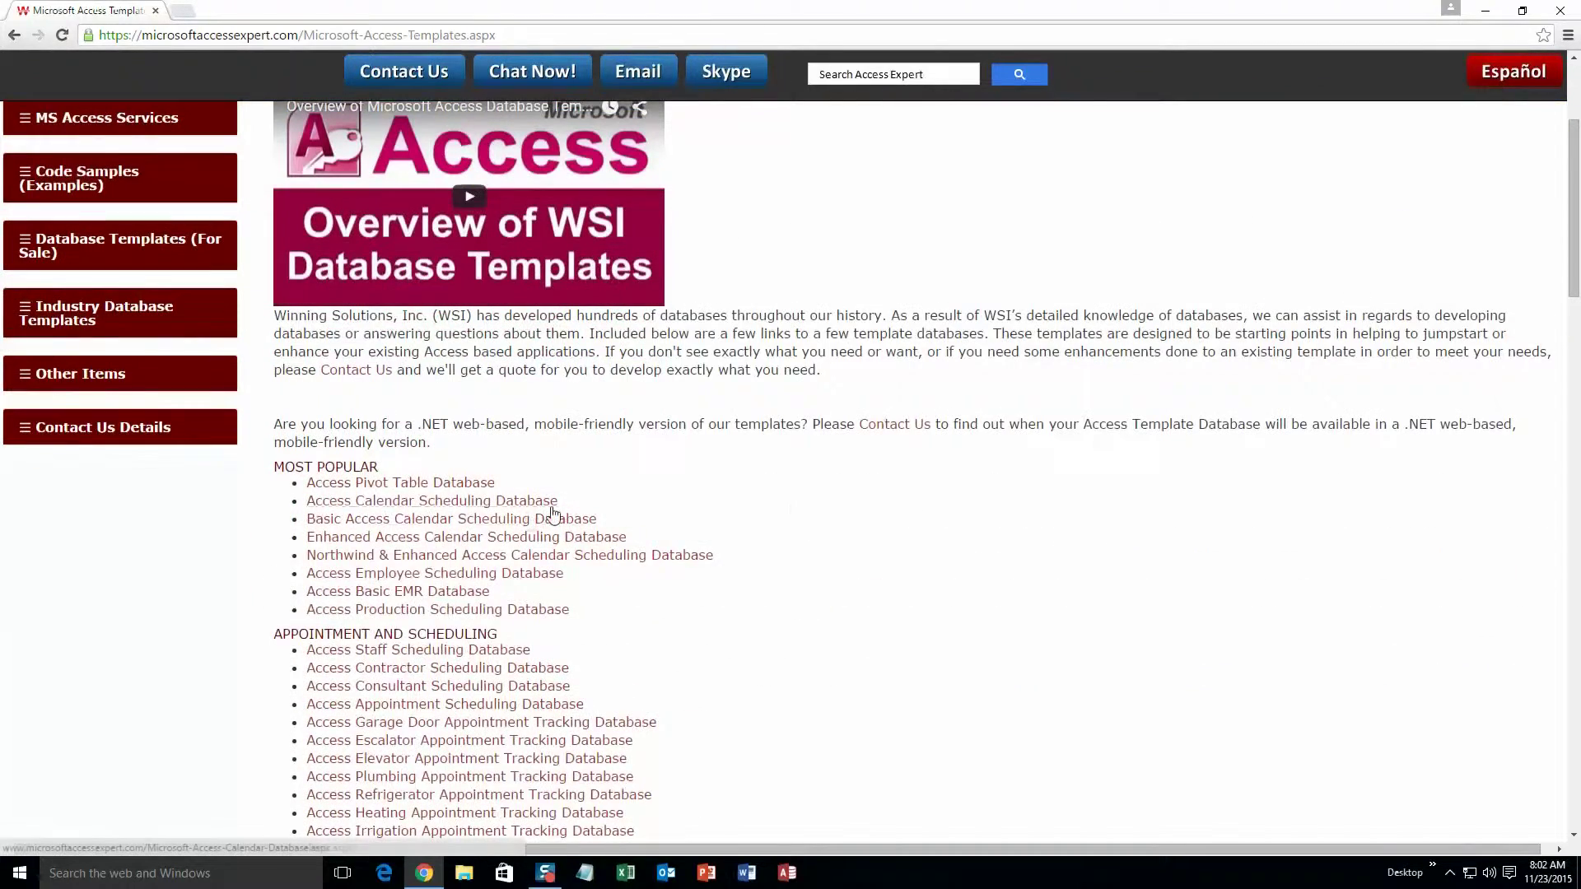
scroll(503, 511, down, 4)
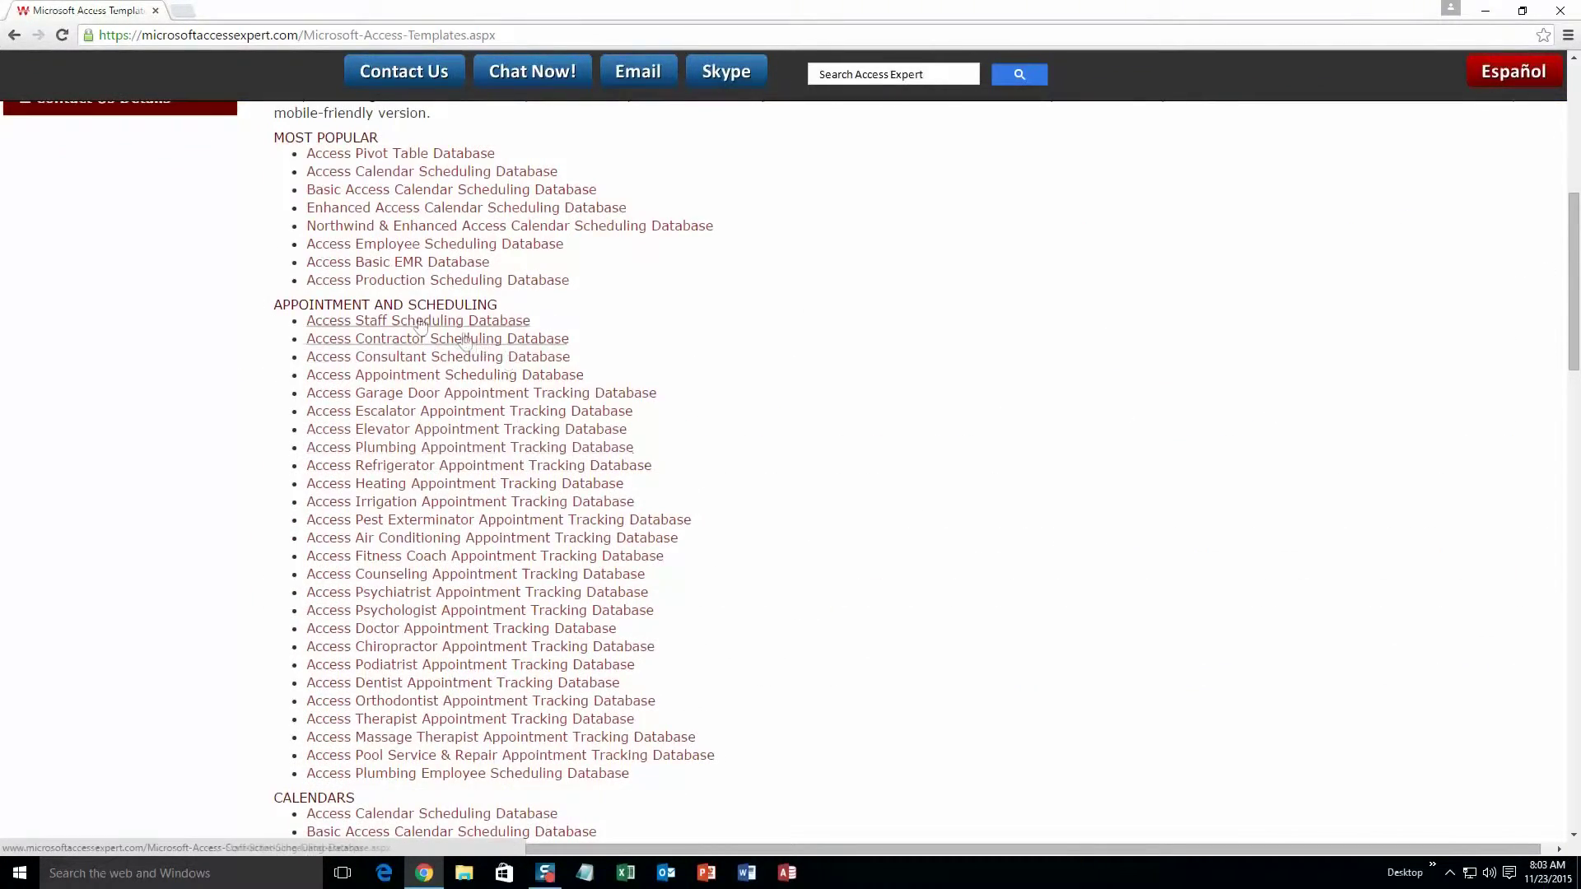
scroll(770, 417, down, 5)
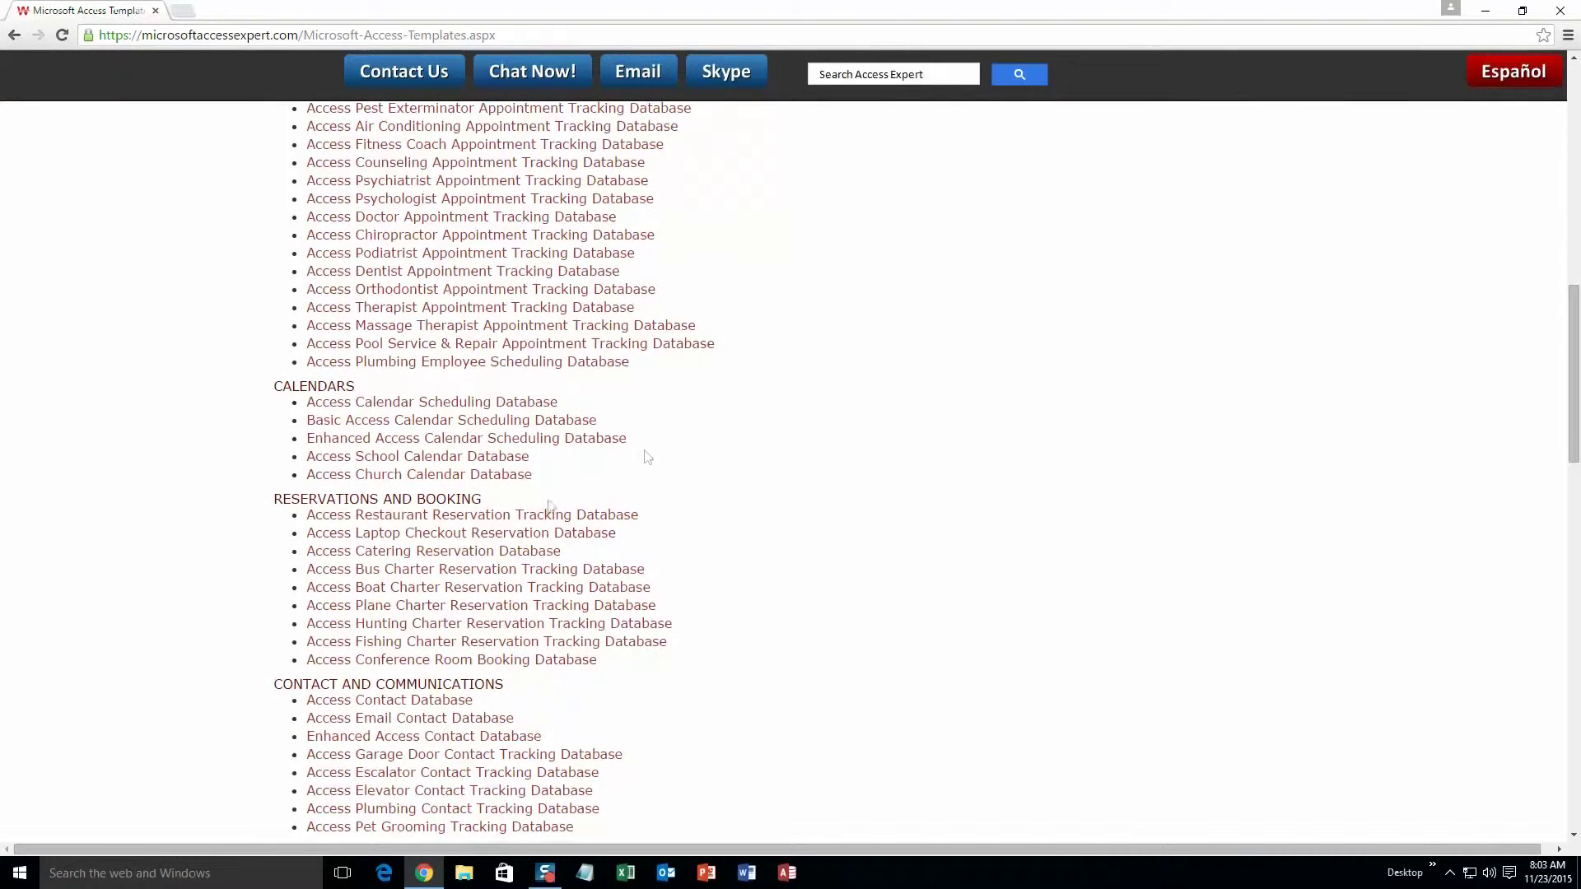
scroll(659, 566, down, 3)
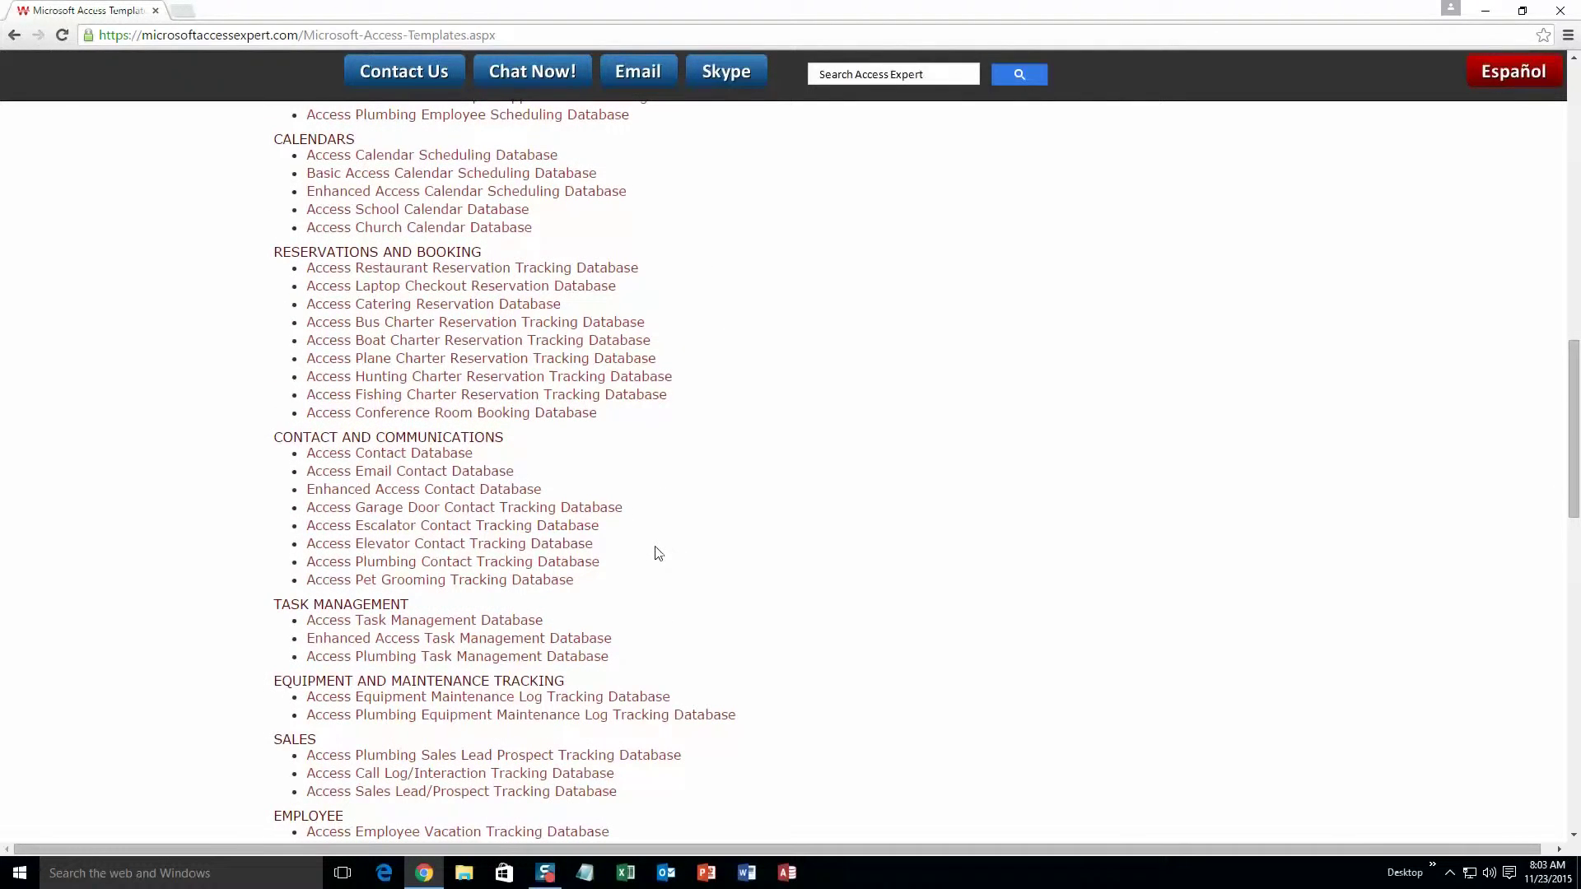
scroll(658, 553, down, 3)
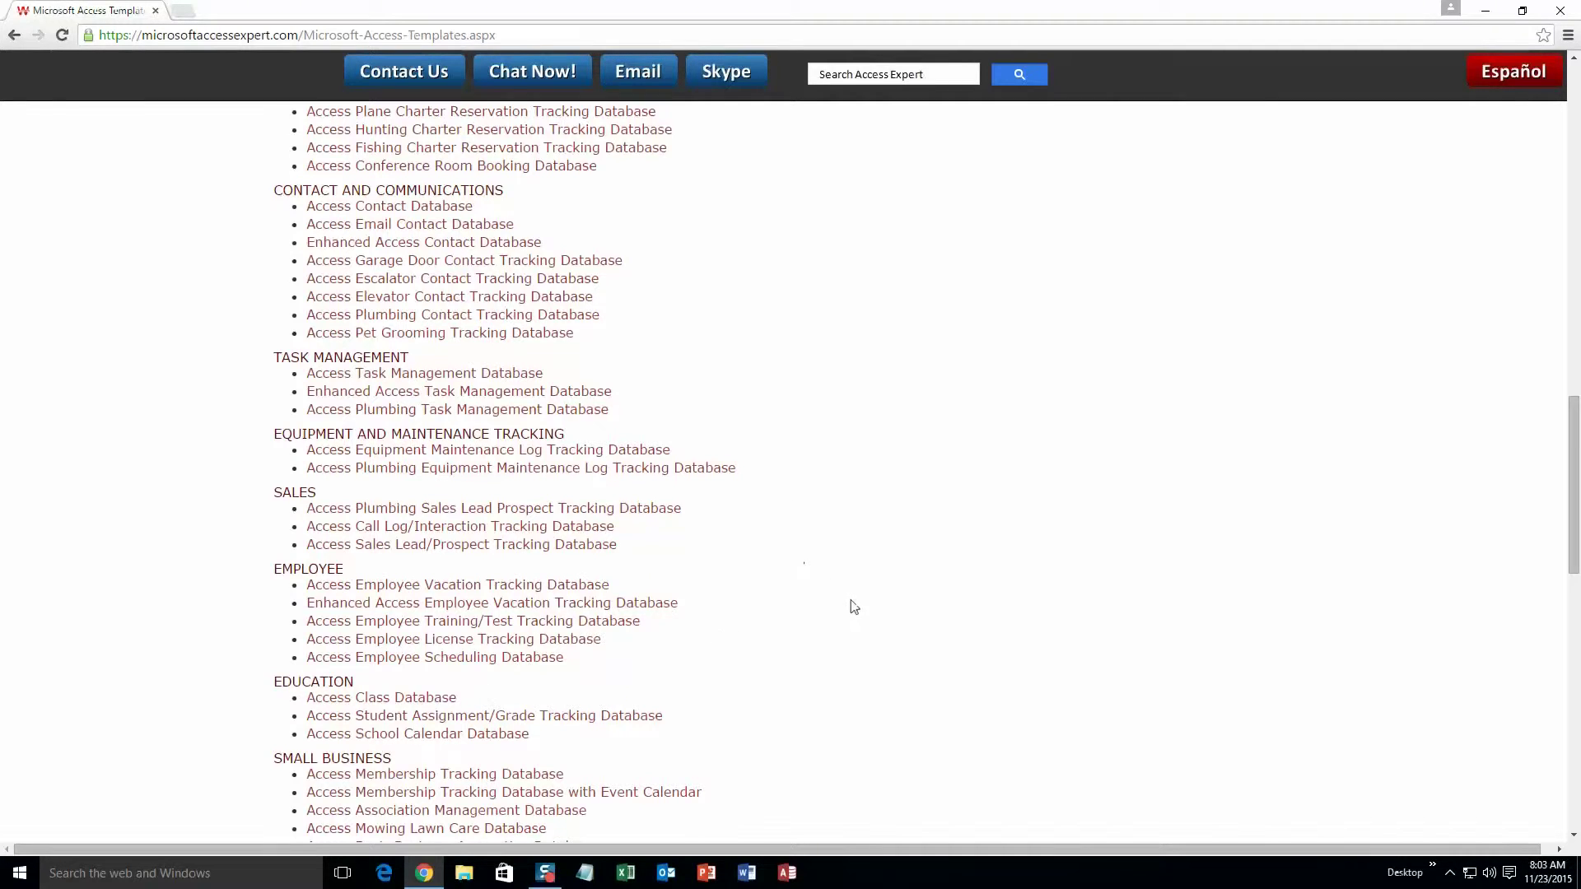
scroll(853, 603, down, 3)
scroll(860, 591, down, 2)
scroll(860, 591, down, 2)
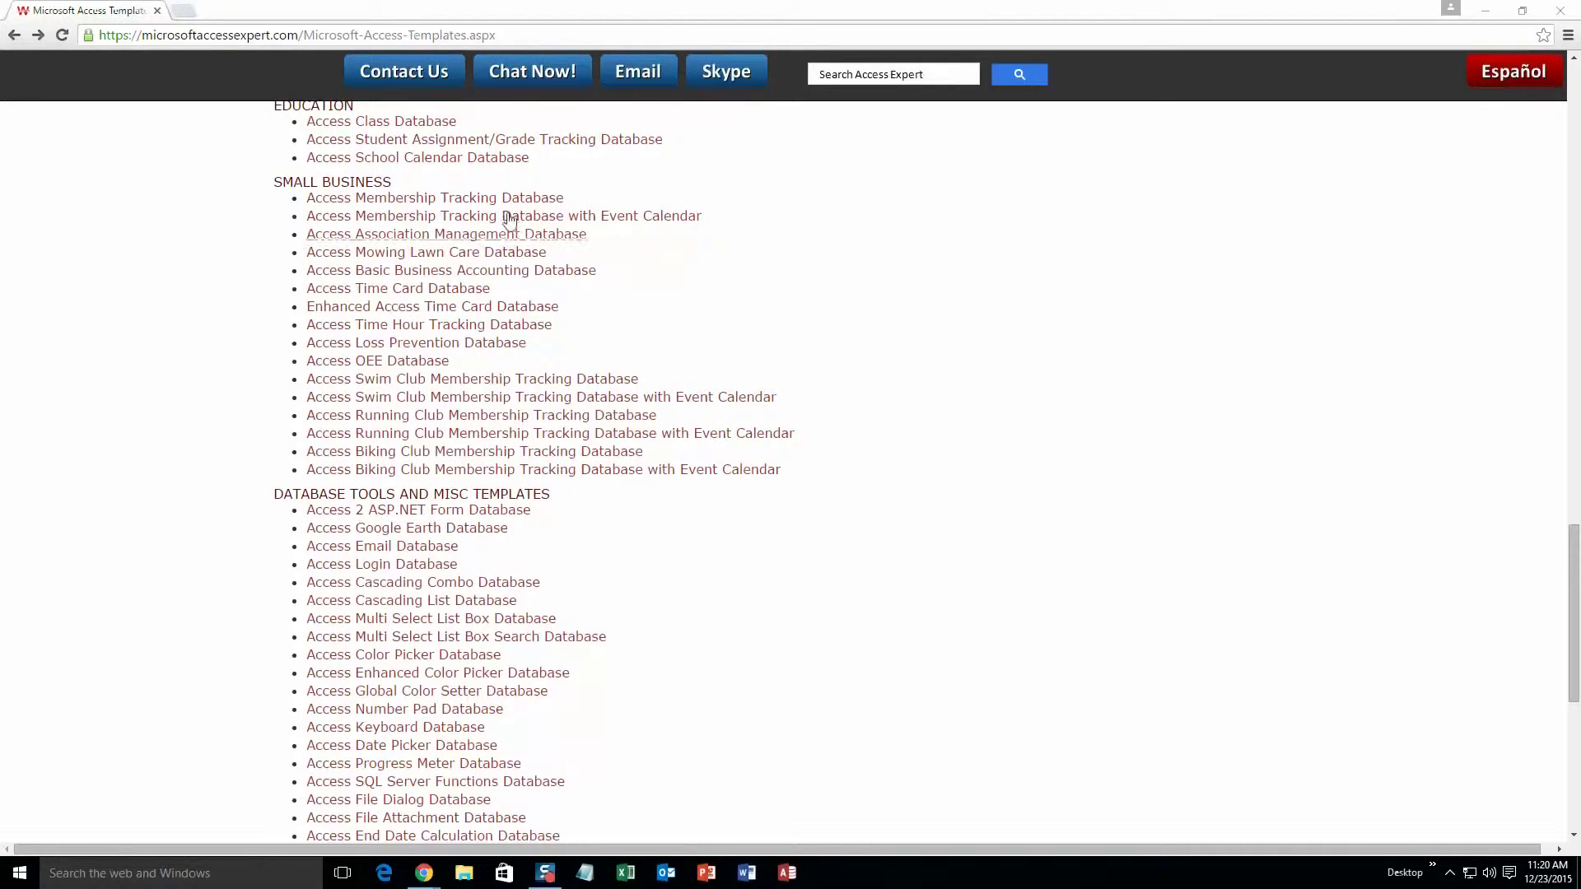
click(441, 344)
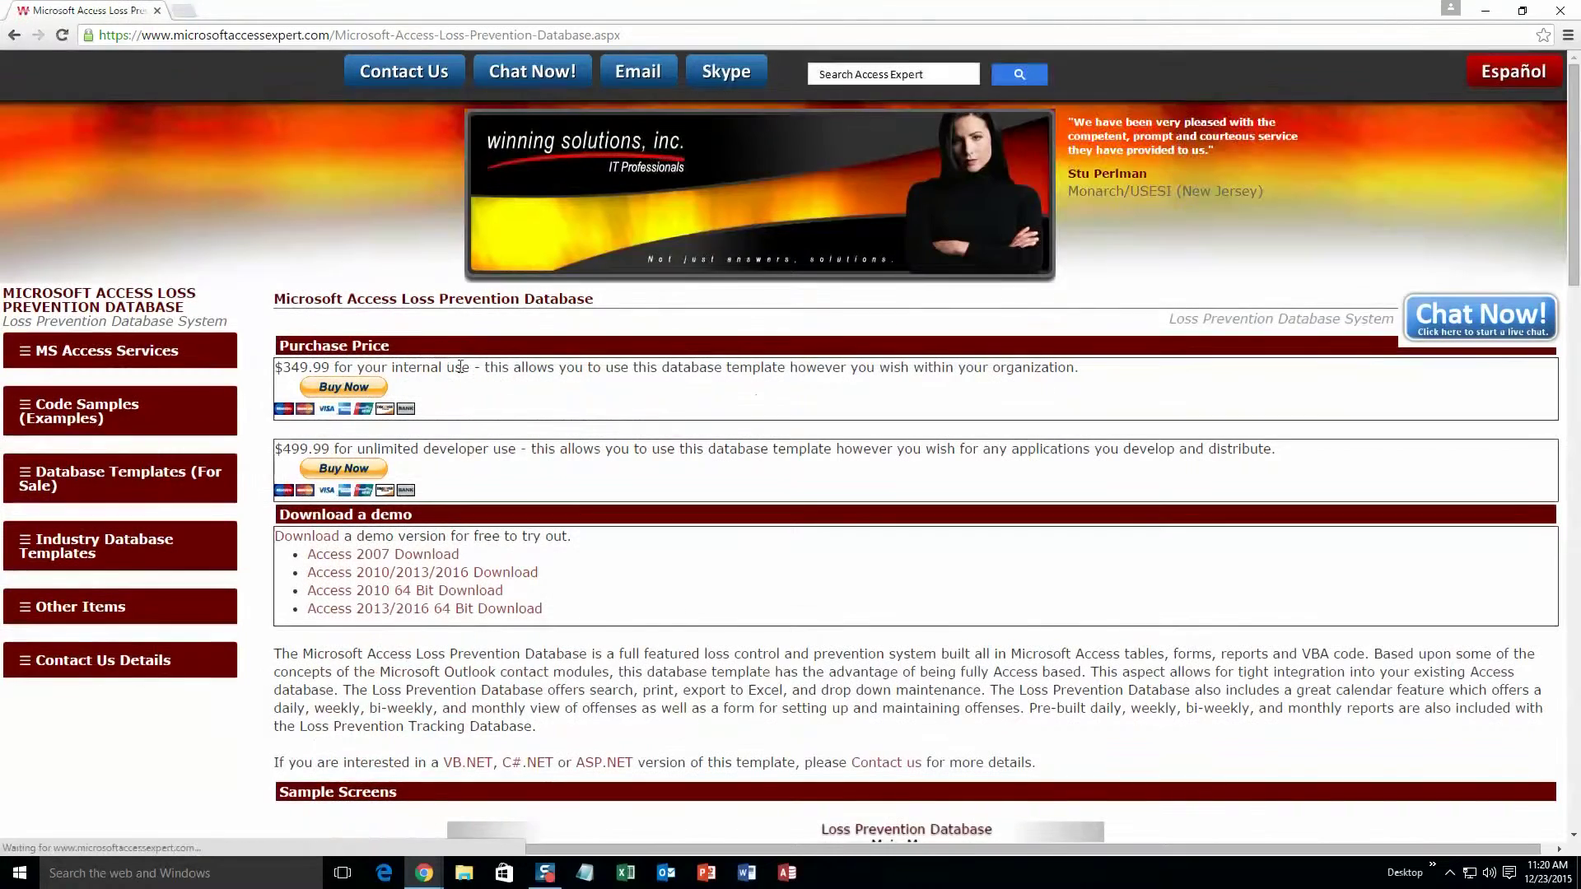
Download the Access 2010/2013/2016 demo of the Loss Prevention Database and open the downloaded zip file
scroll(575, 503, down, 1)
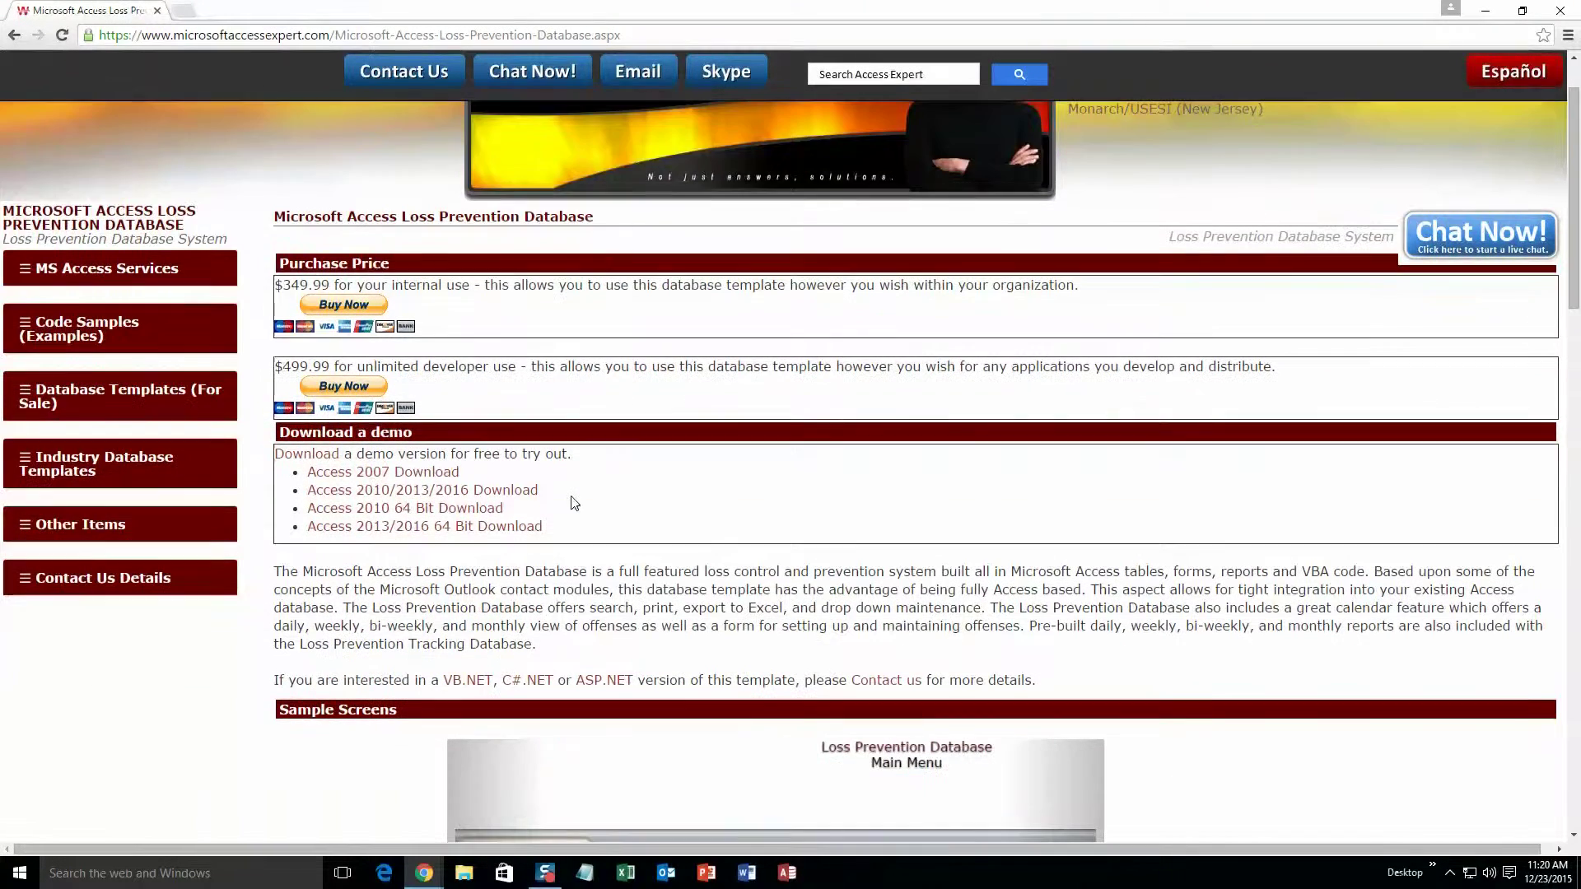
click(525, 492)
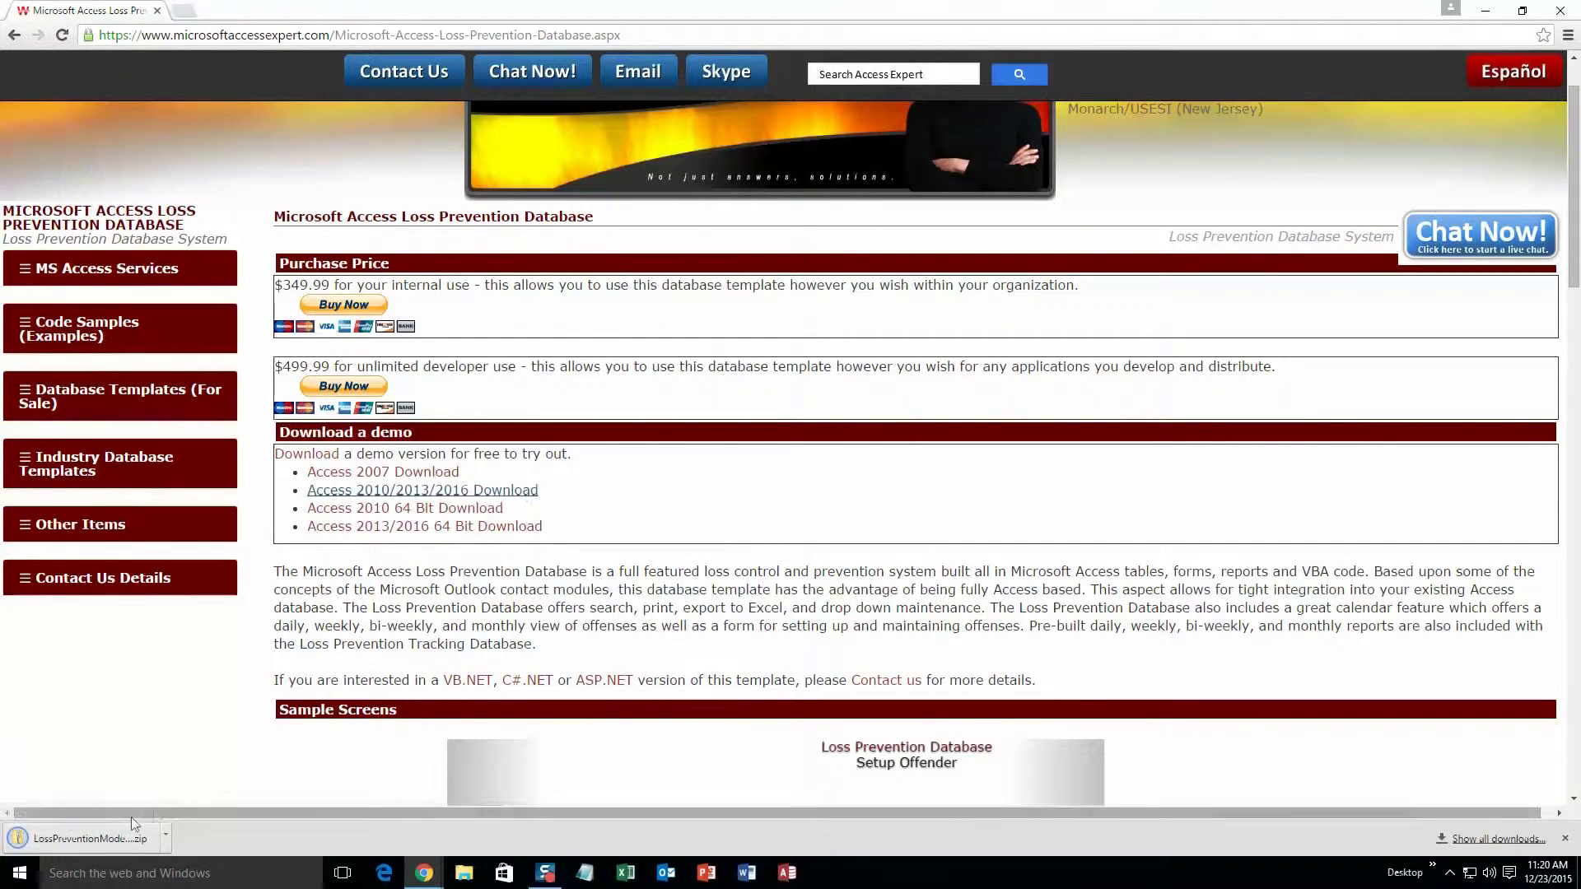
click(115, 833)
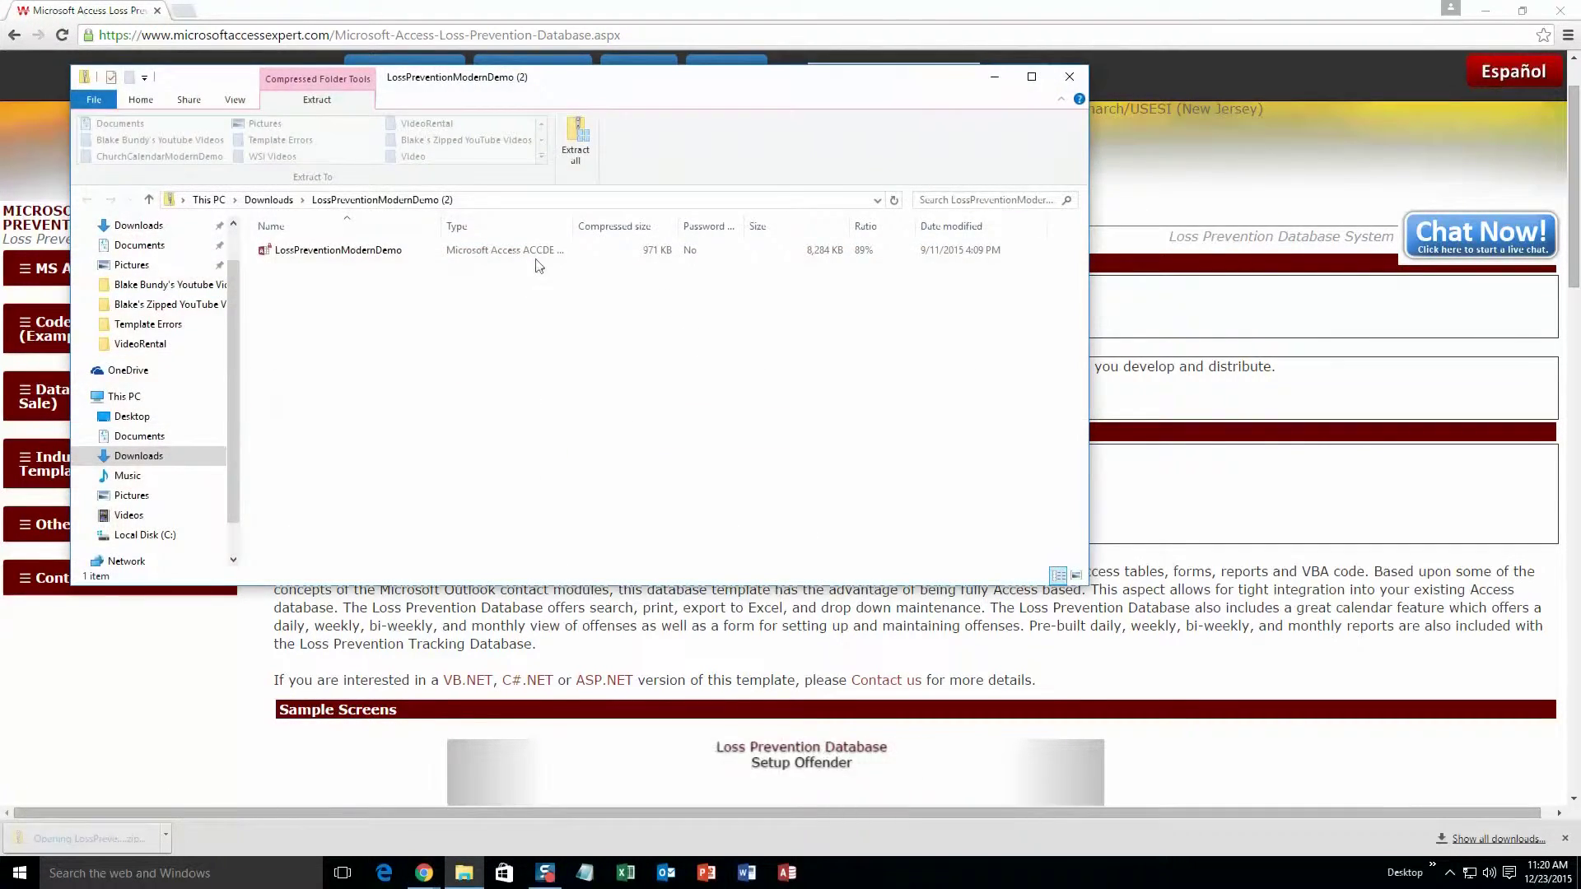
Extract the LossPreventionModernDemo database from the zip archive into the suggested Downloads folder
click(411, 253)
click(576, 140)
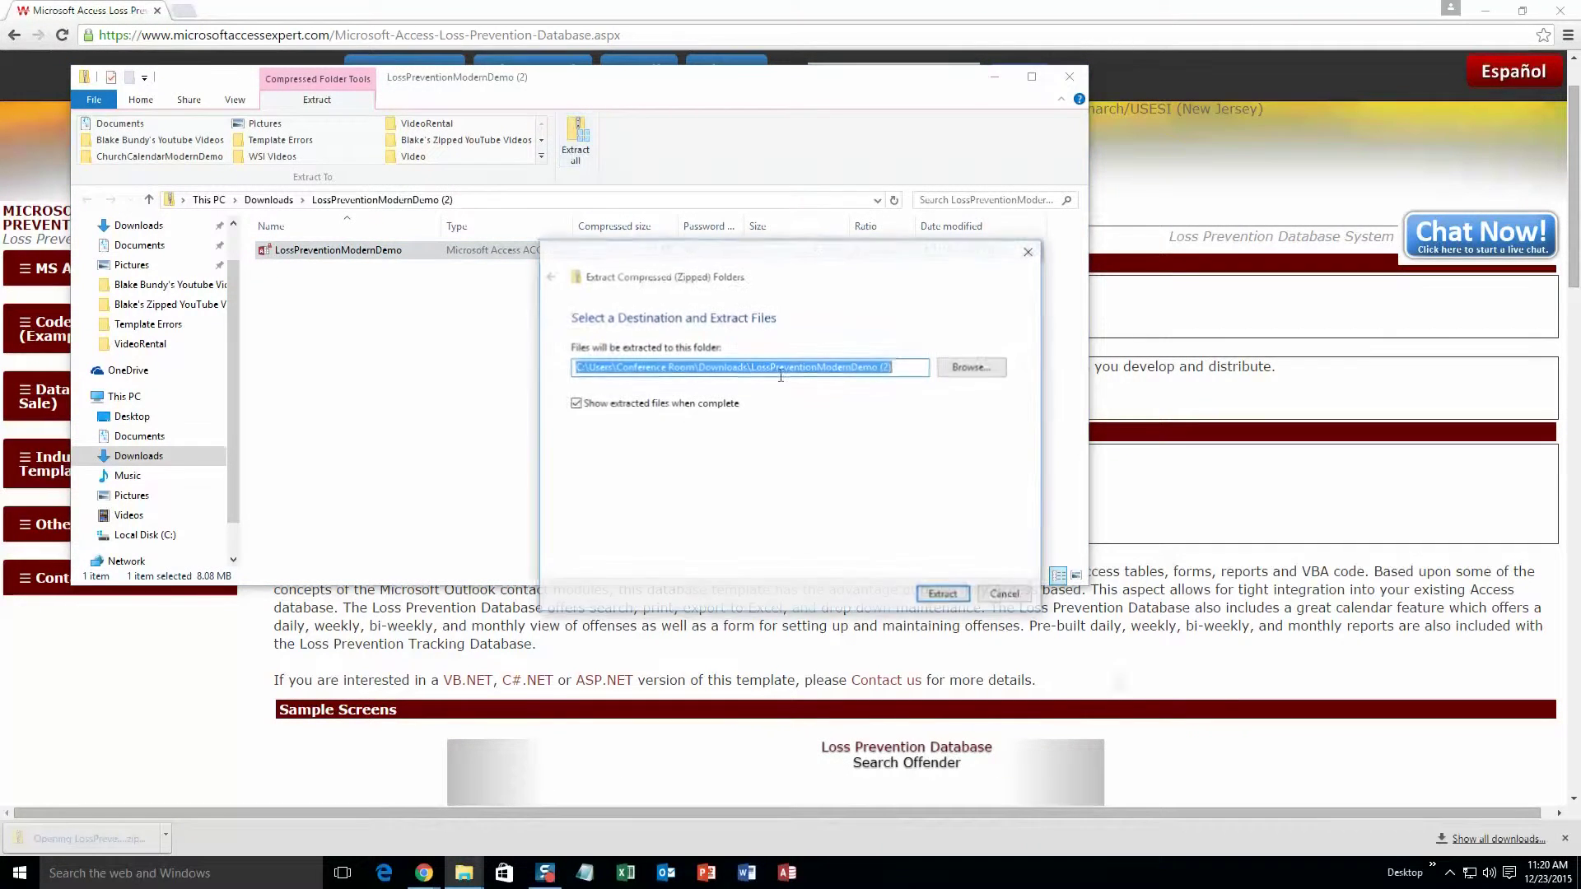
click(944, 594)
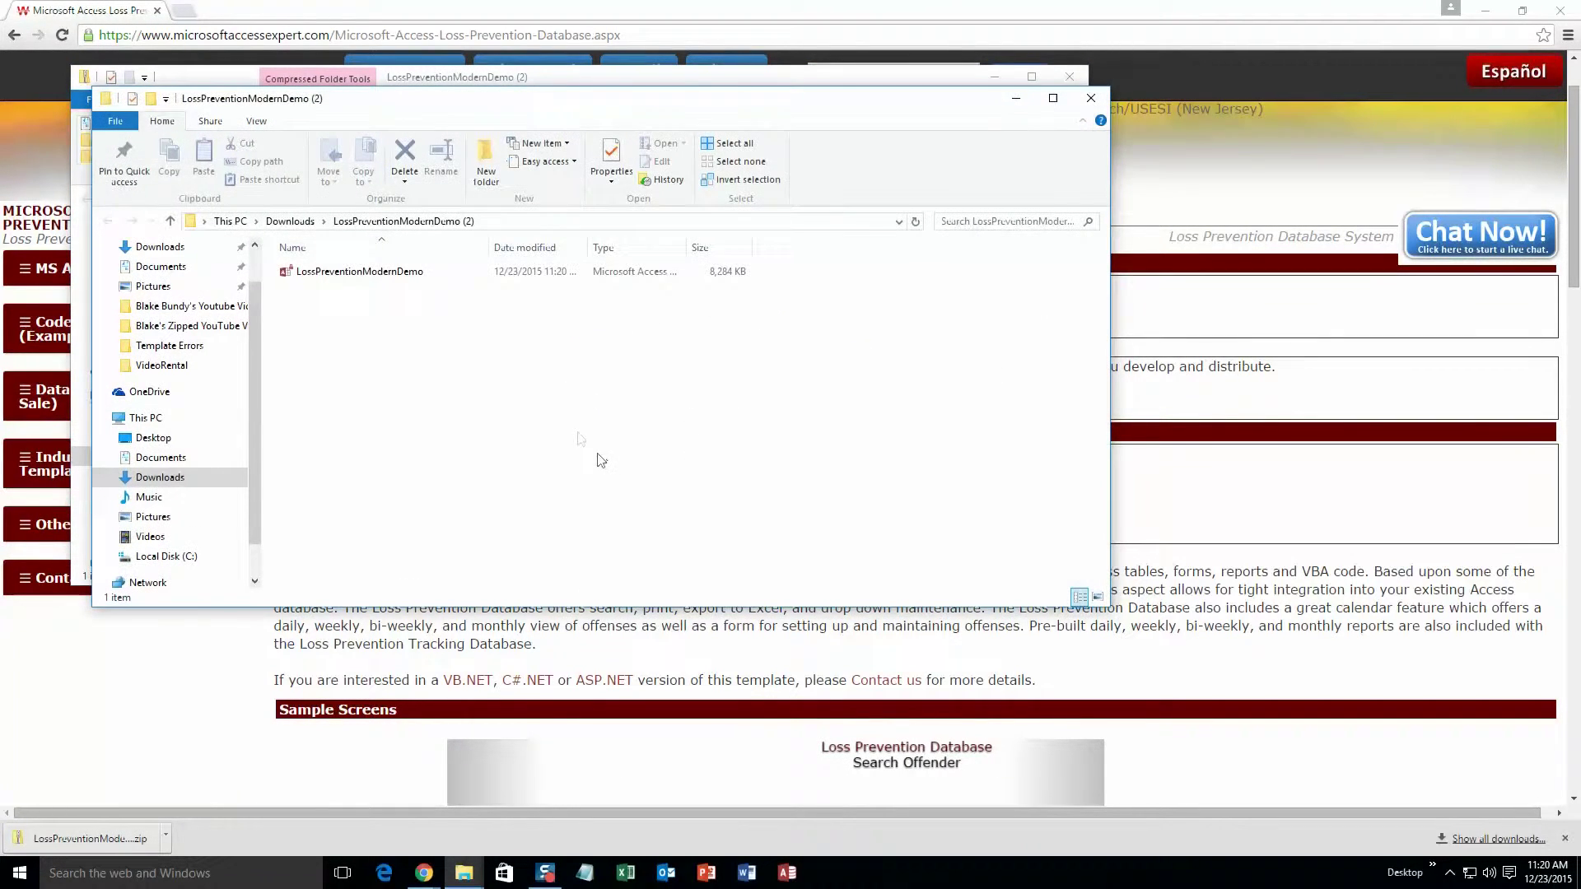
Open the extracted LossPreventionModernDemo database in Access, accept the security notice, and dismiss the demo feedback form
double_click(425, 272)
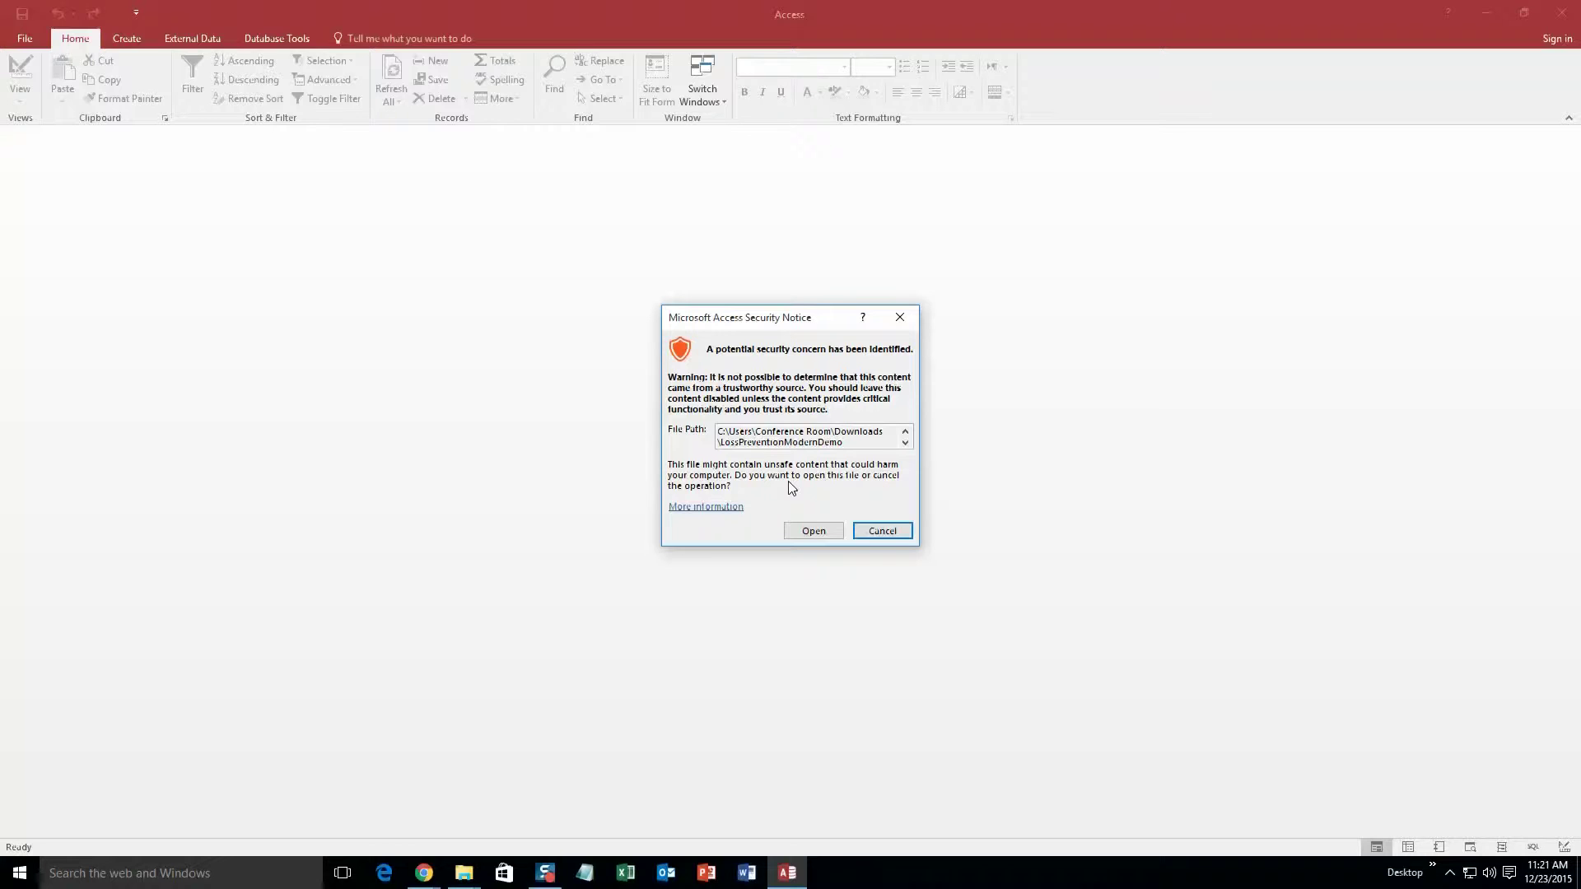
click(822, 528)
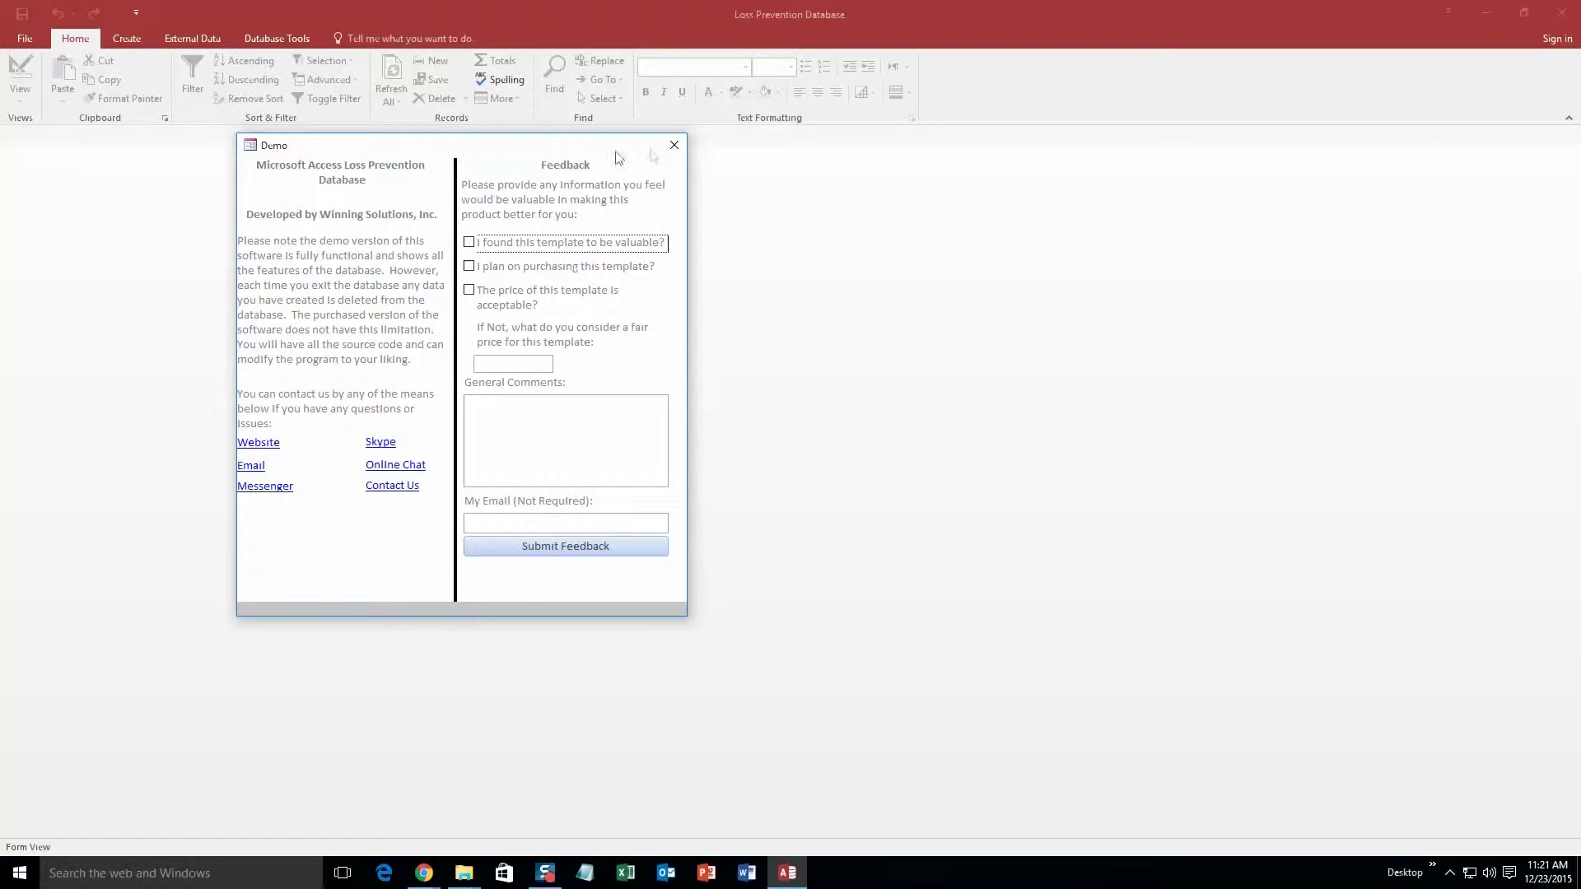
click(673, 145)
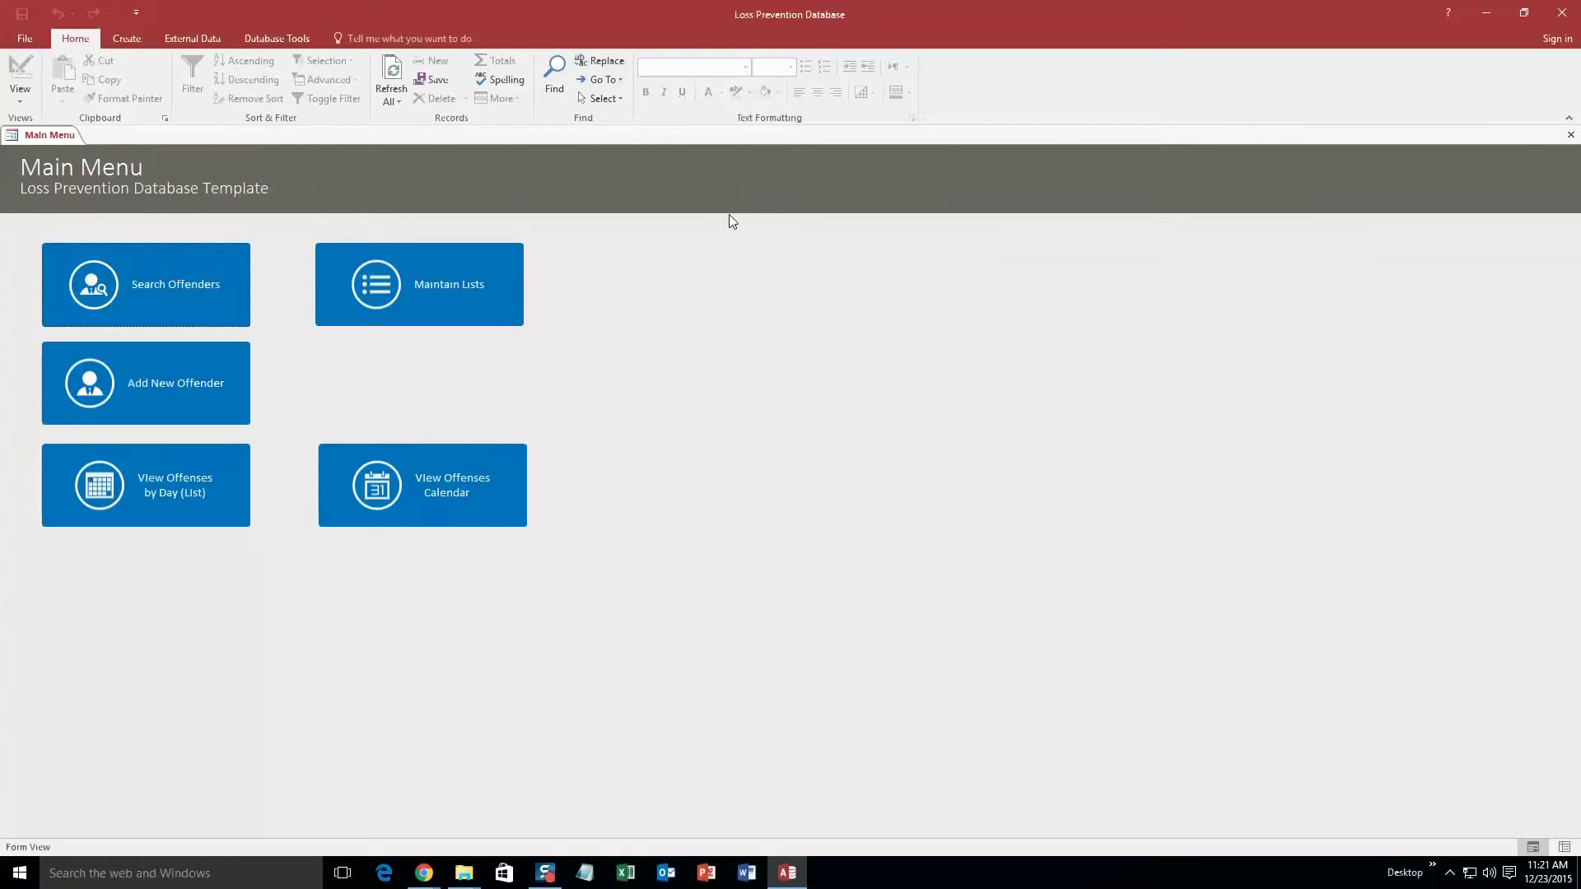
Start a new offender record with the title Mr. and enter the offender's first and last name
click(92, 386)
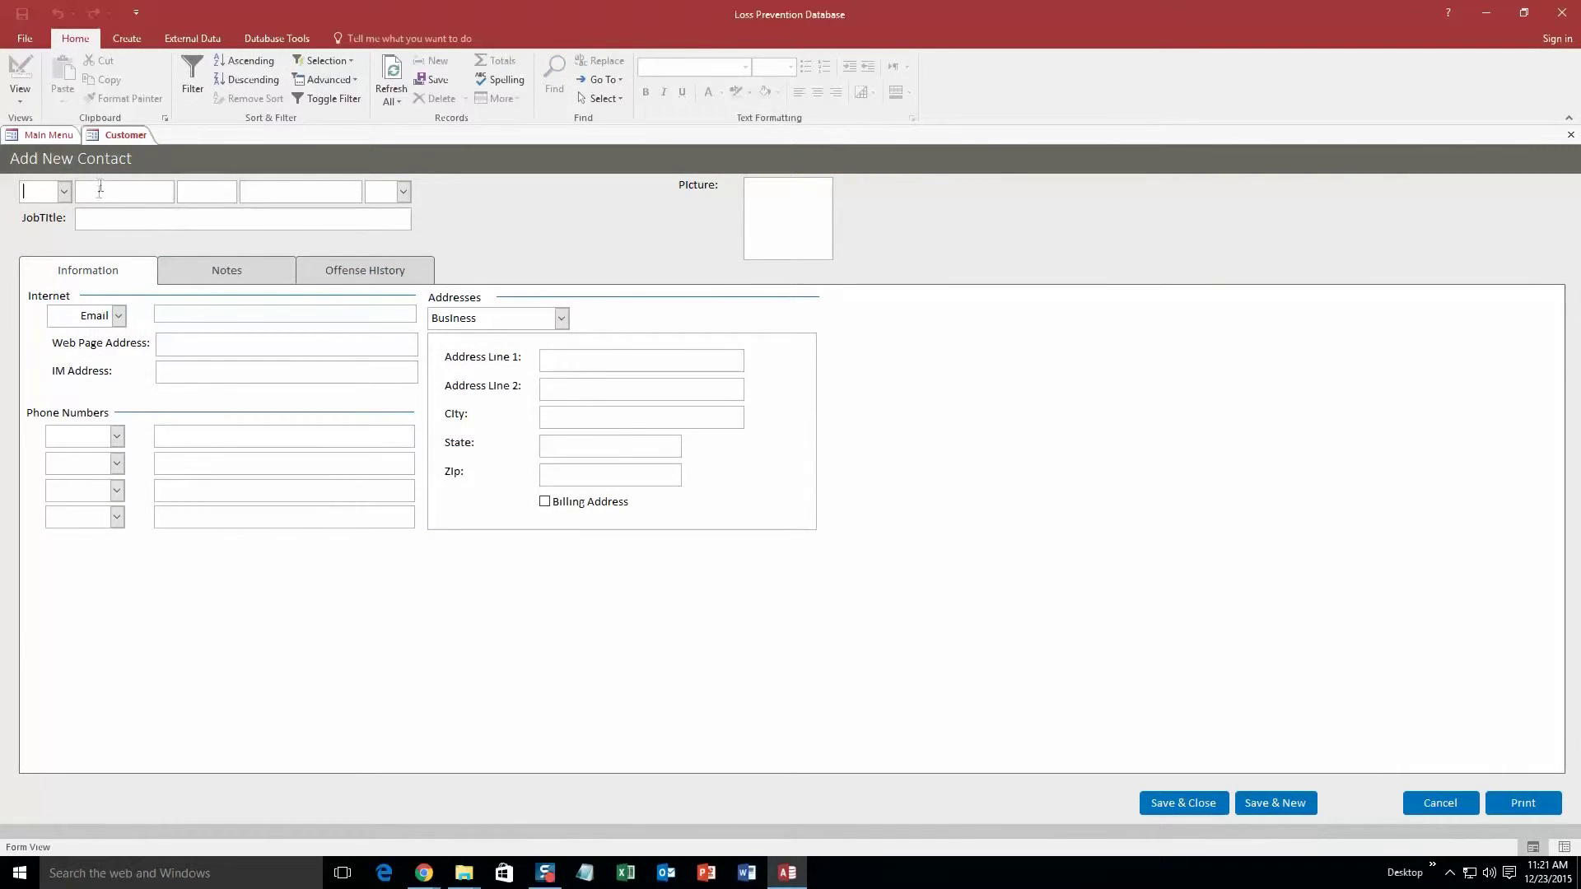
click(63, 192)
click(49, 236)
click(105, 198)
text(Alex)
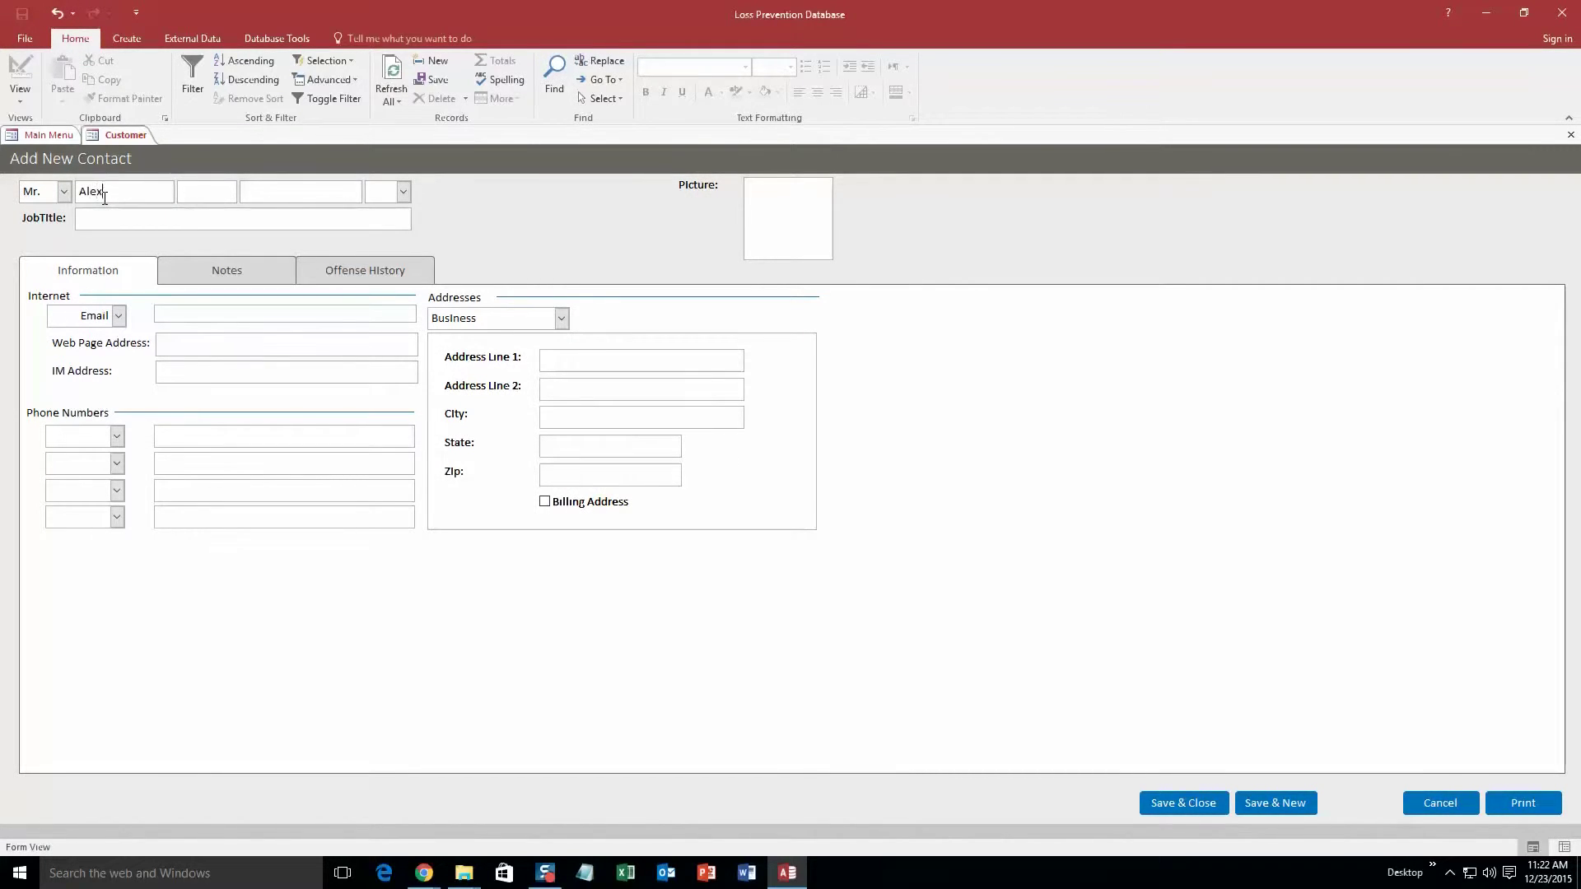
click(275, 191)
text(Smith)
Fill in the offender's e-mail address and add a phone number of the Business type
click(158, 310)
text(Test@test.com)
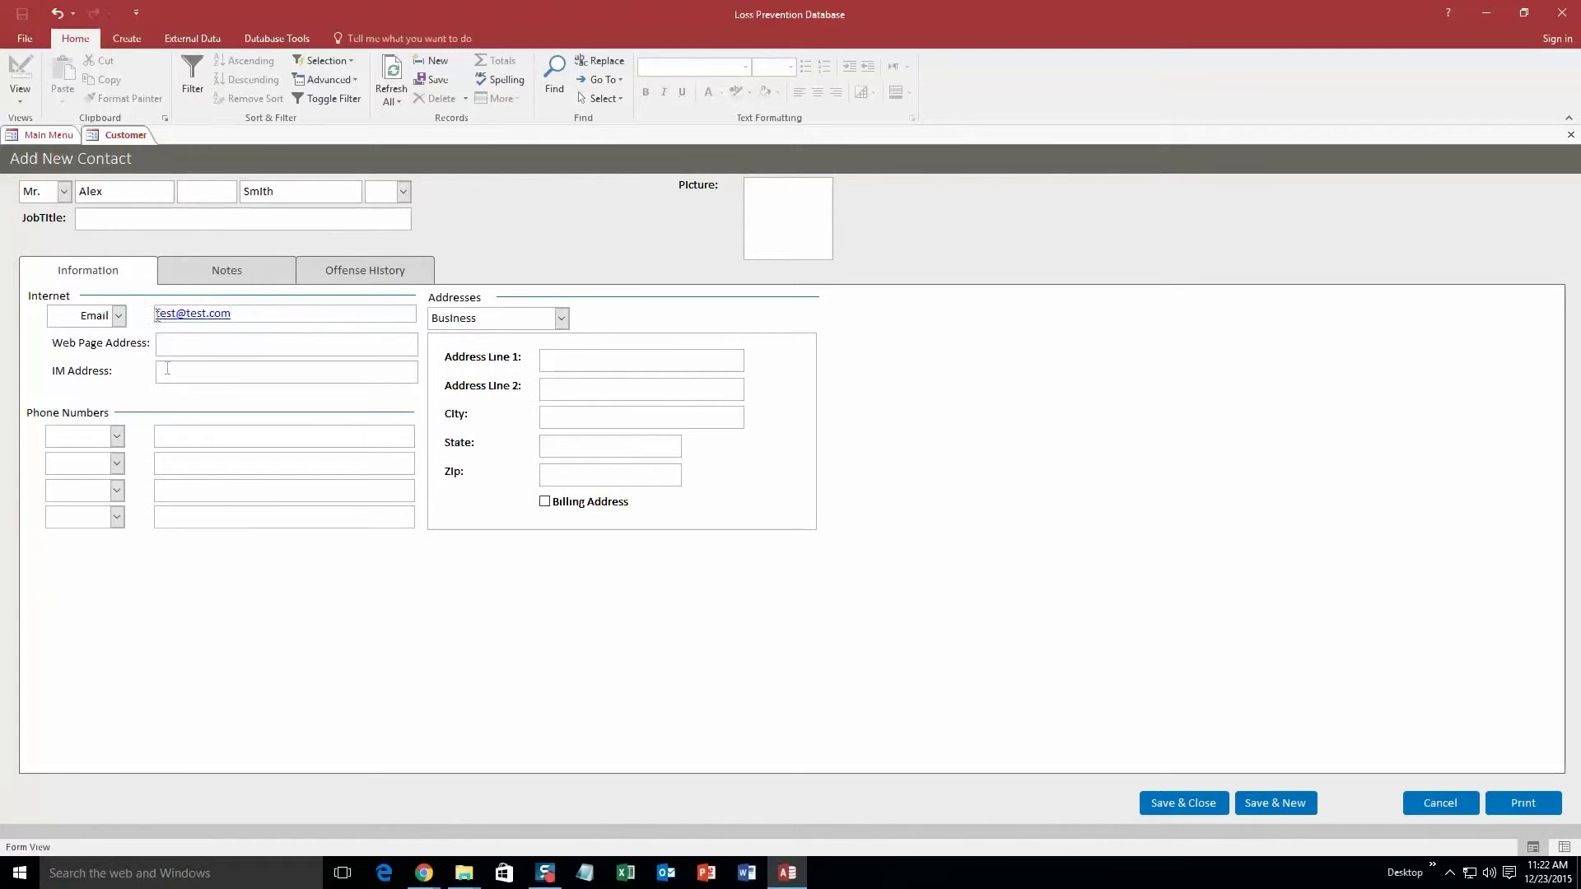
click(117, 435)
click(105, 473)
click(160, 435)
text(111) 111-1)
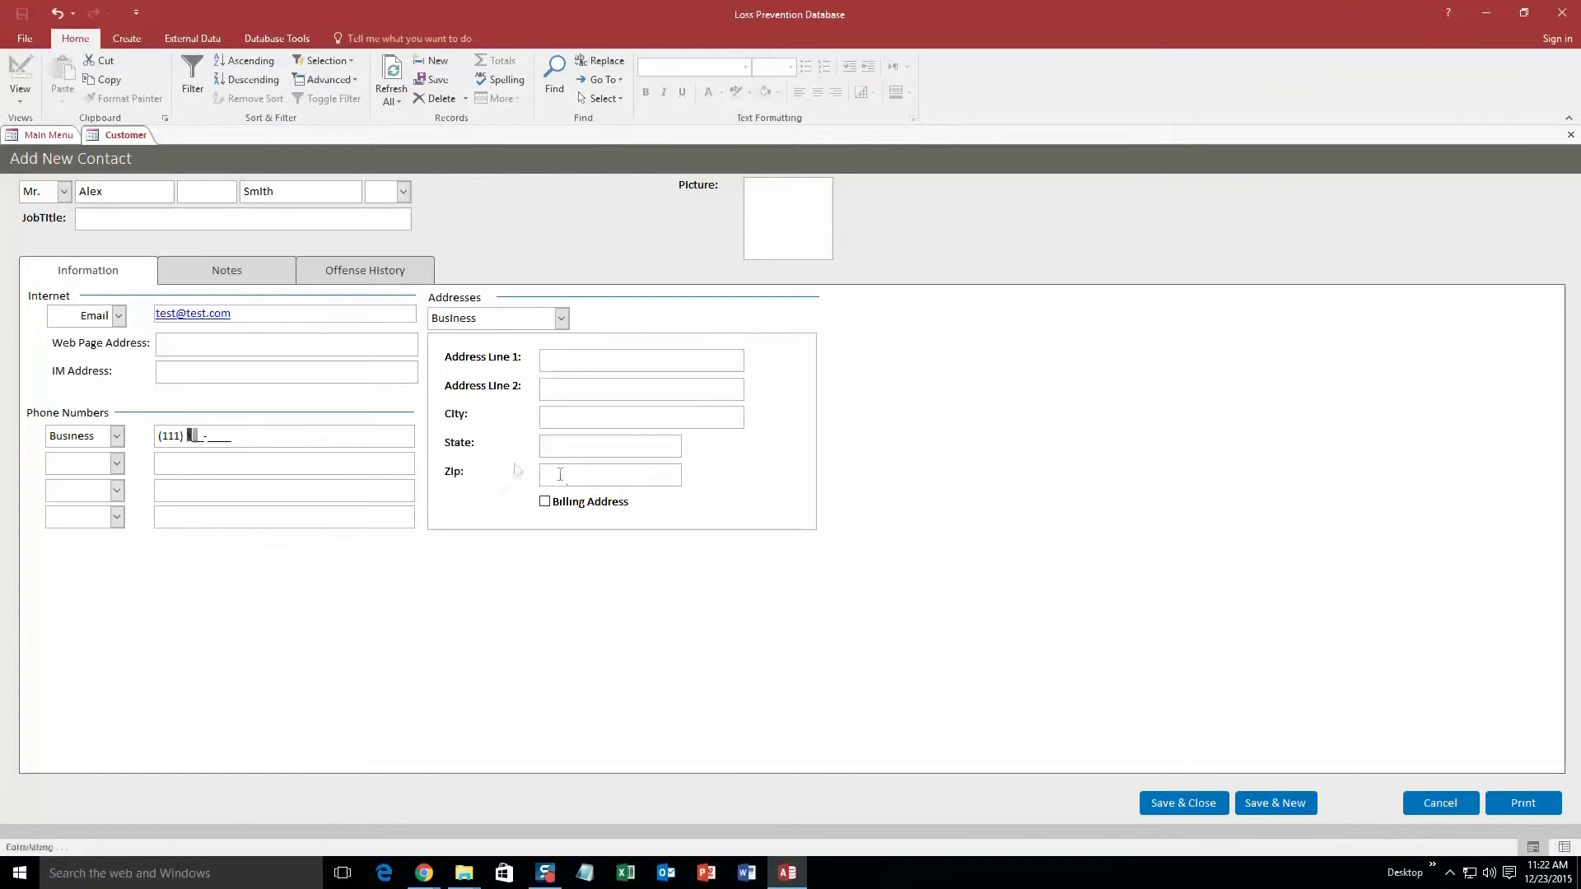
text(111)
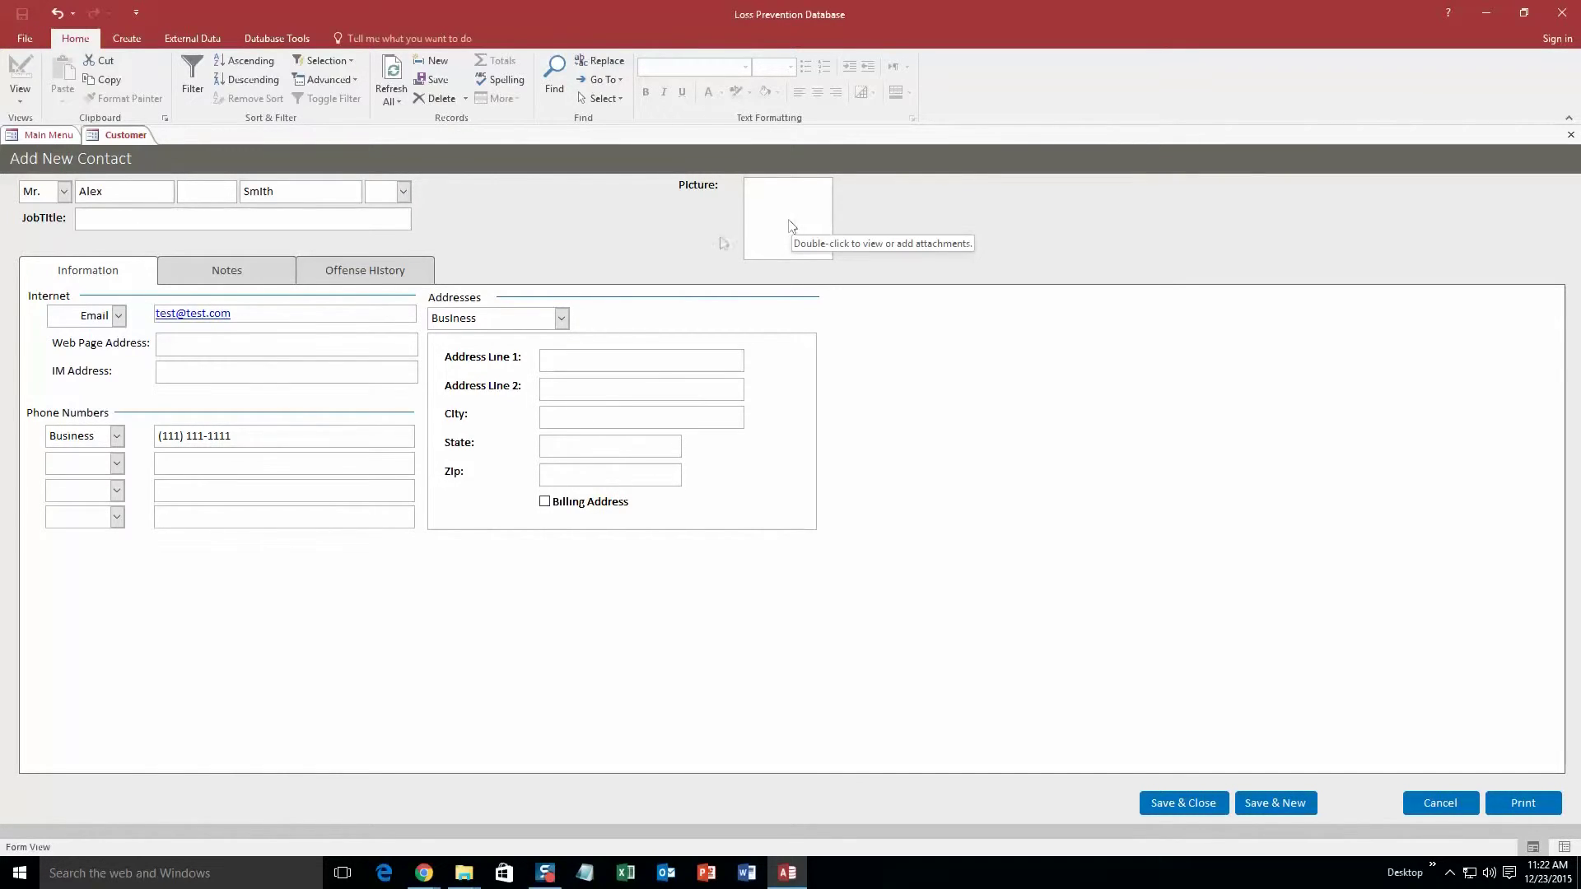
Look through the offender's Notes and Offense History pages, and save and close the record
click(195, 276)
click(355, 274)
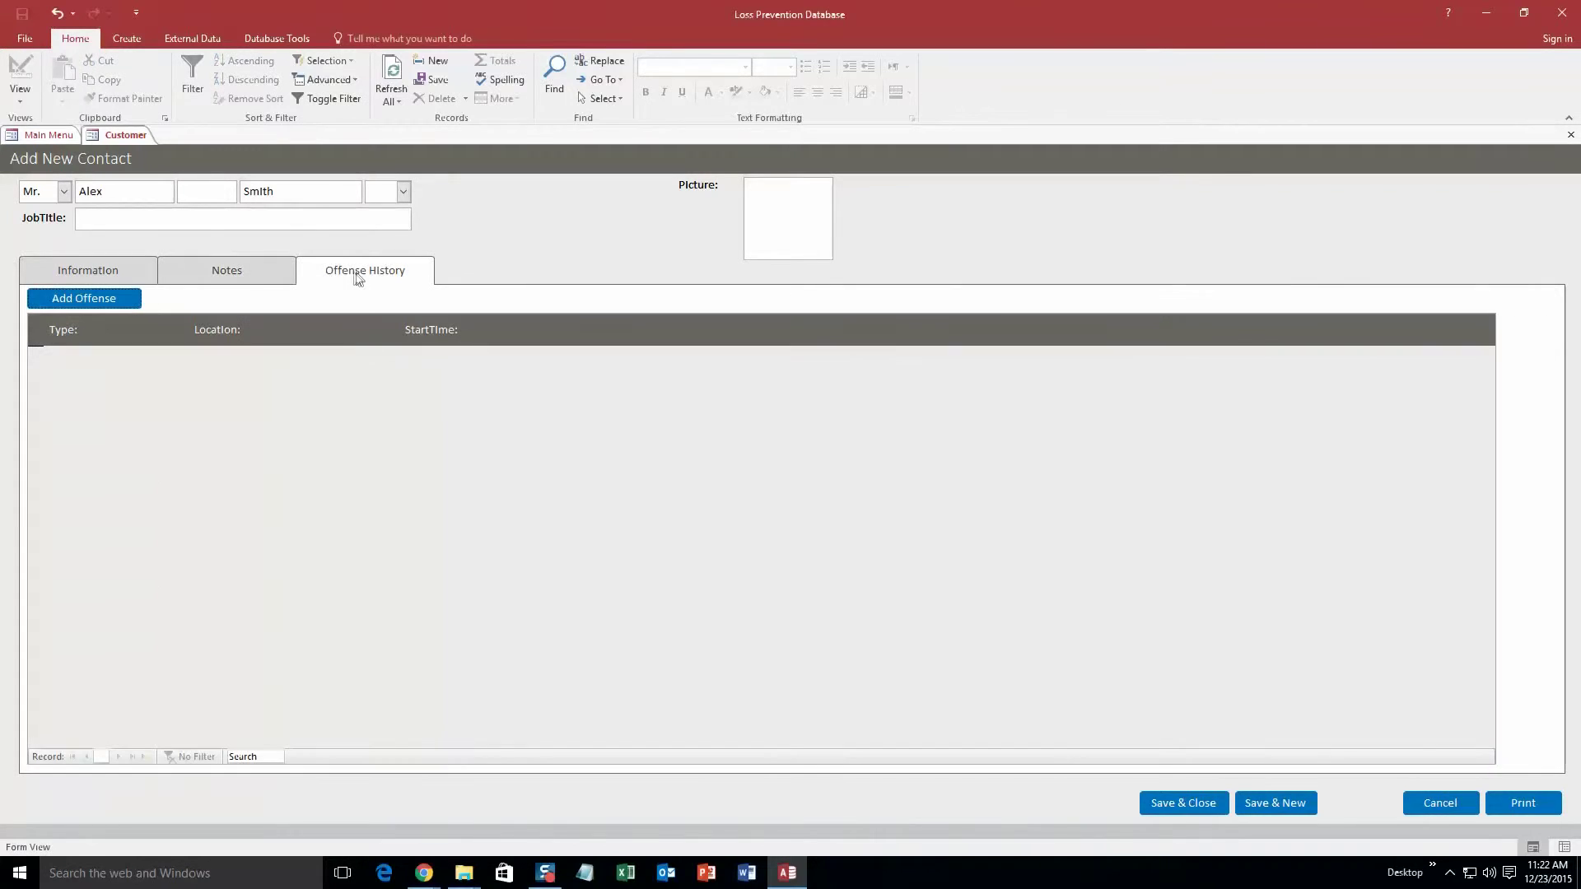
click(91, 276)
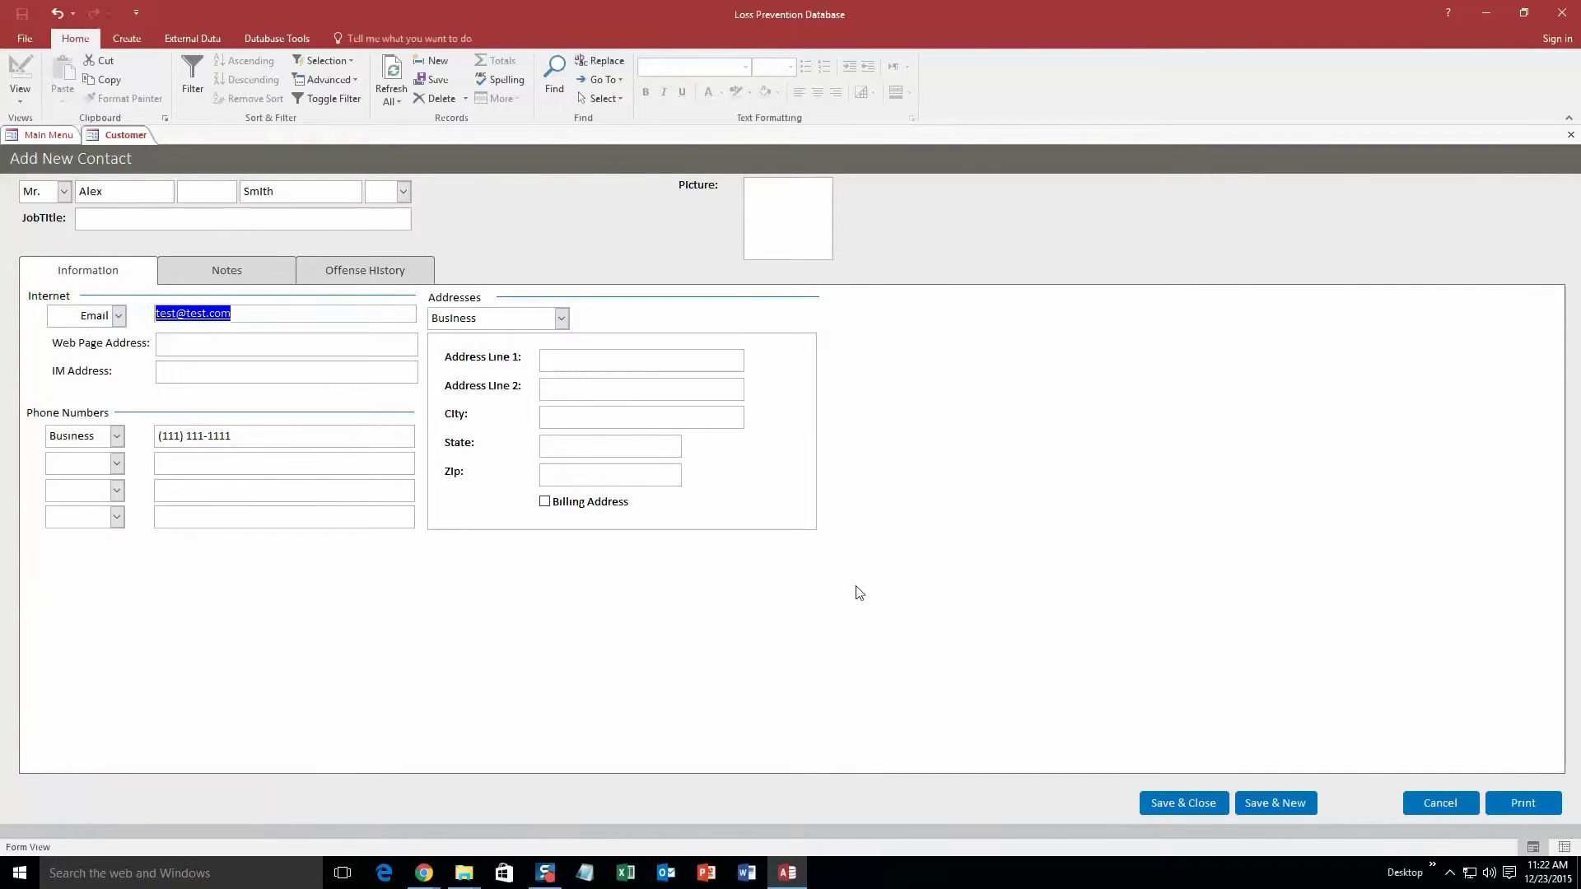
click(1181, 794)
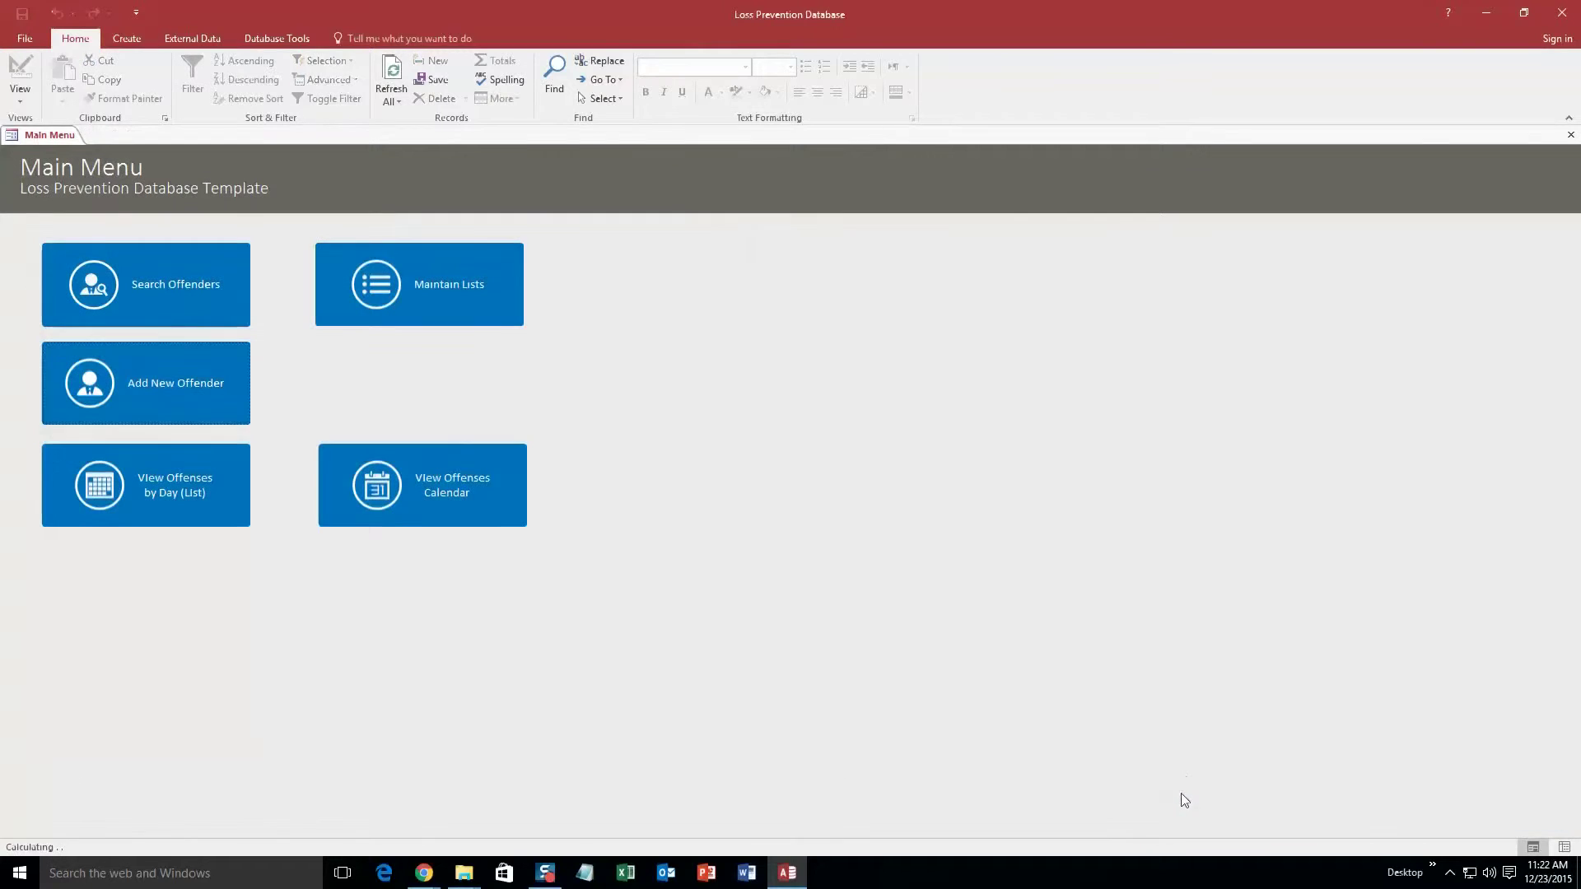
Search the offenders by last name, view the matching record, and return to the main menu
click(165, 271)
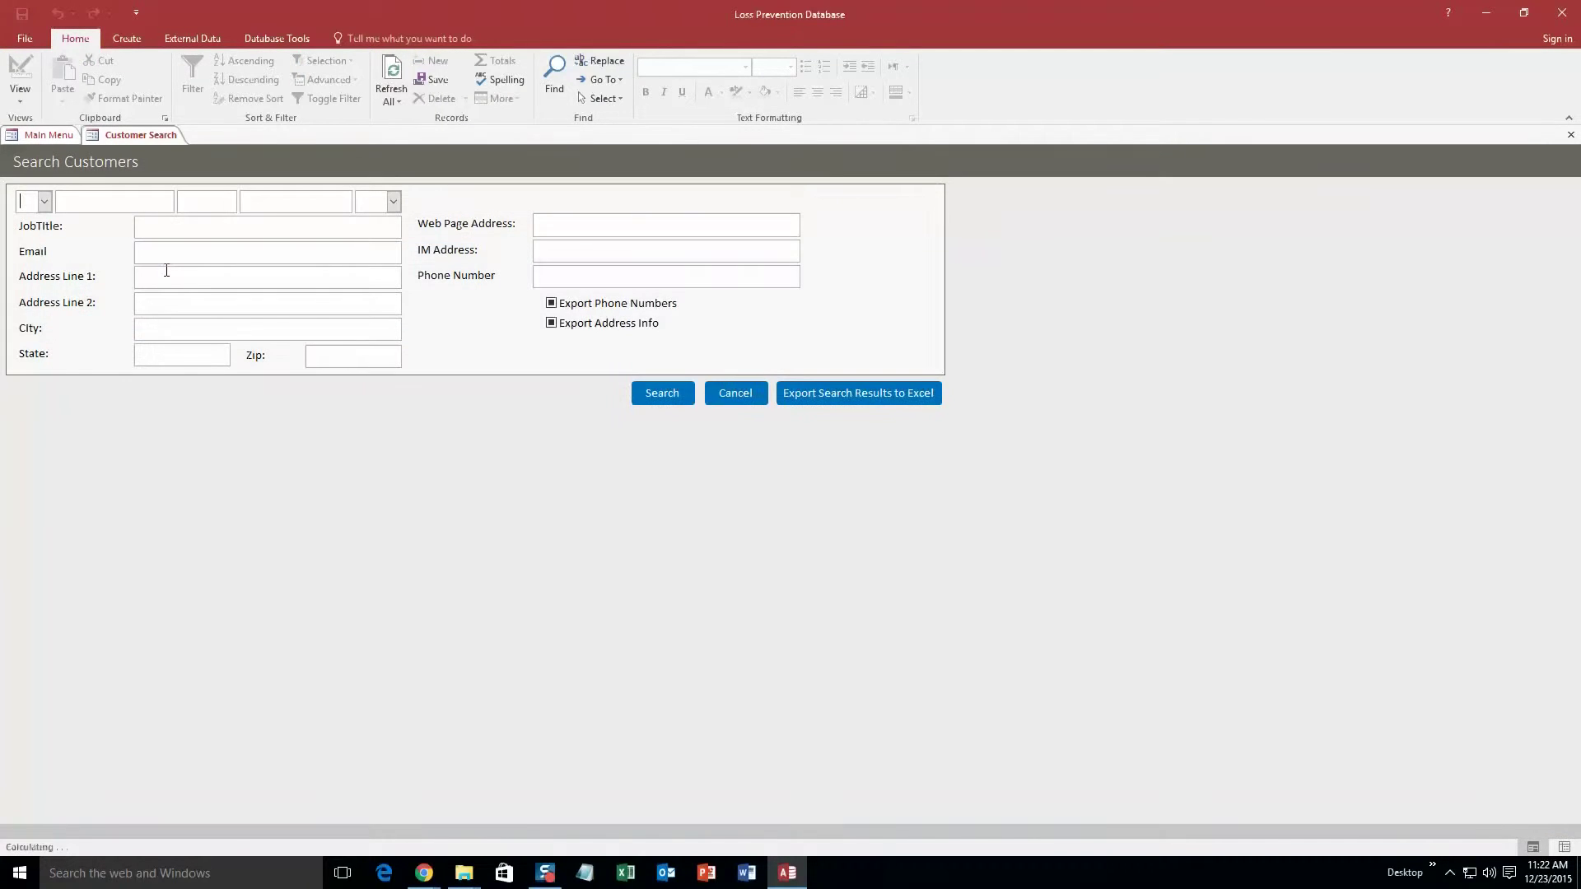
click(296, 204)
text(Smith)
click(665, 400)
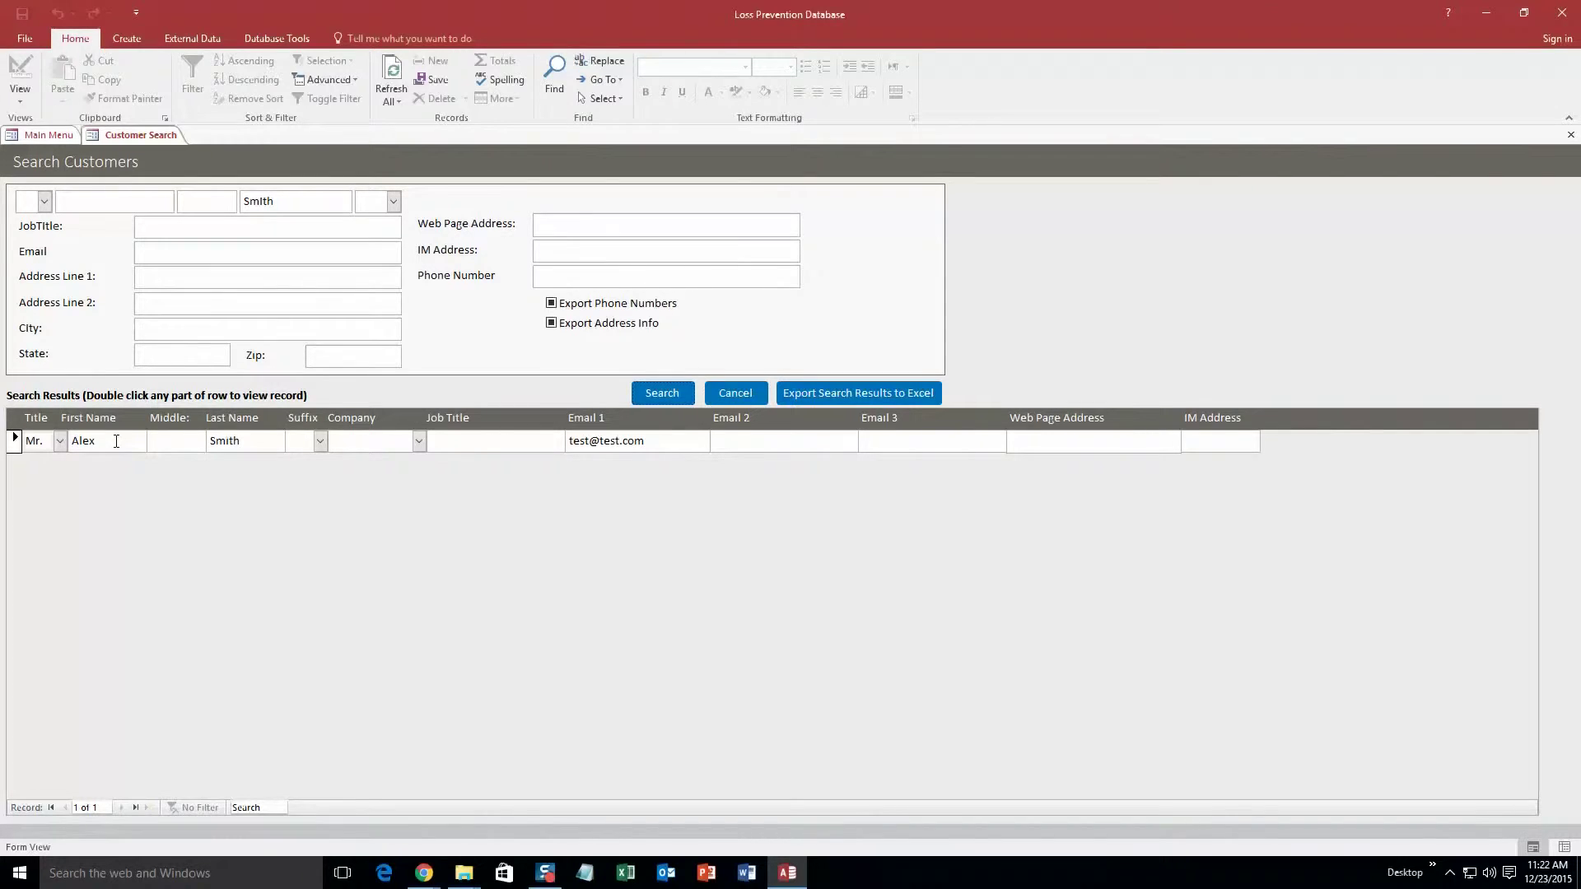
double_click(116, 441)
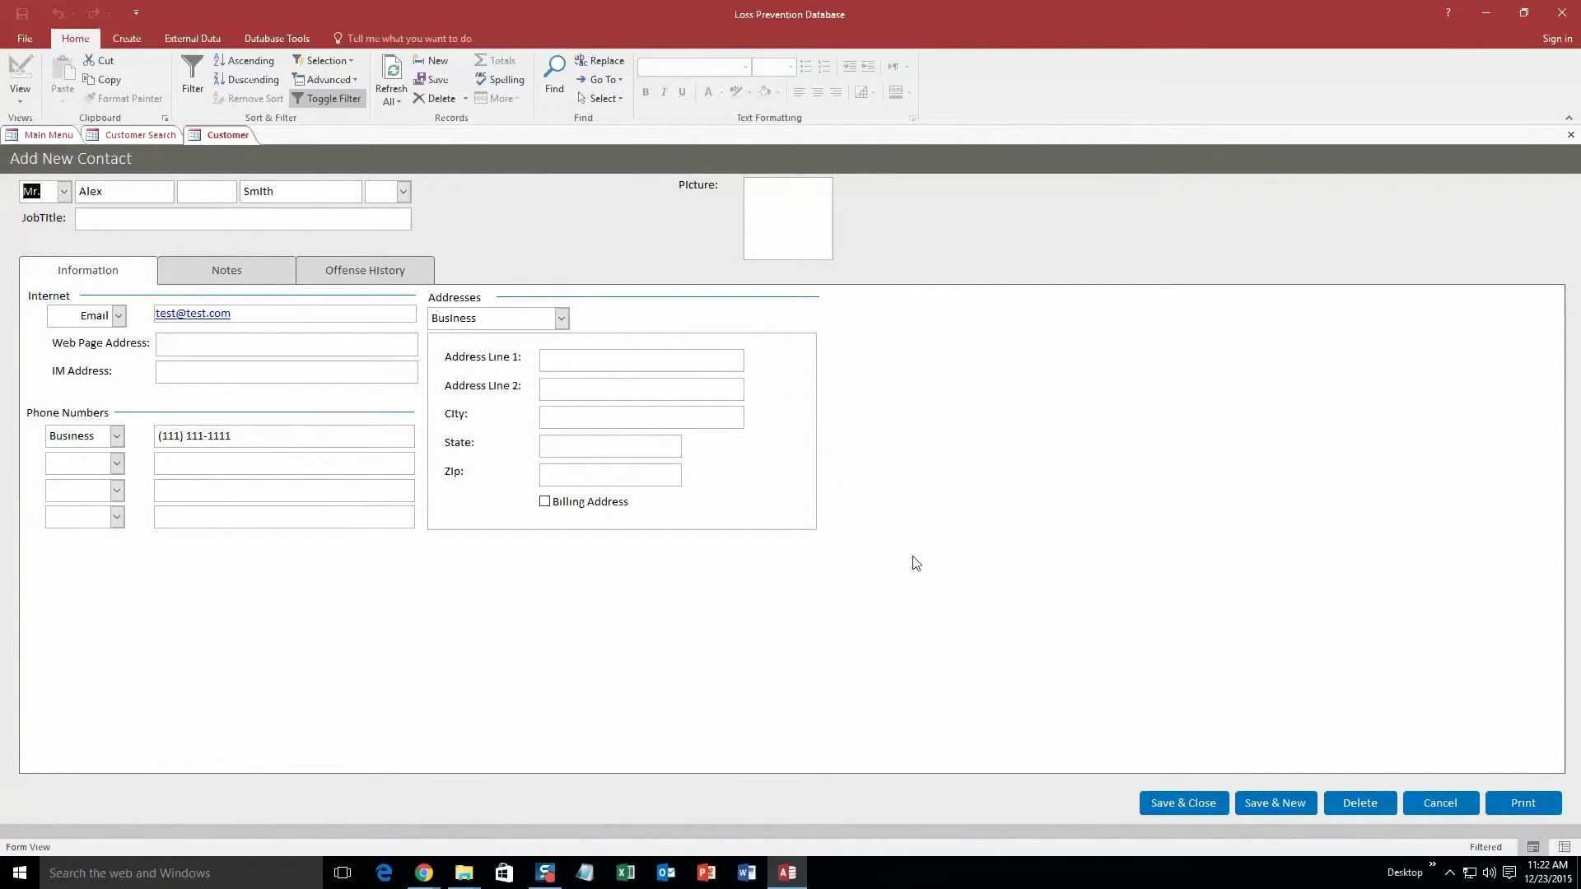
click(1440, 803)
click(749, 394)
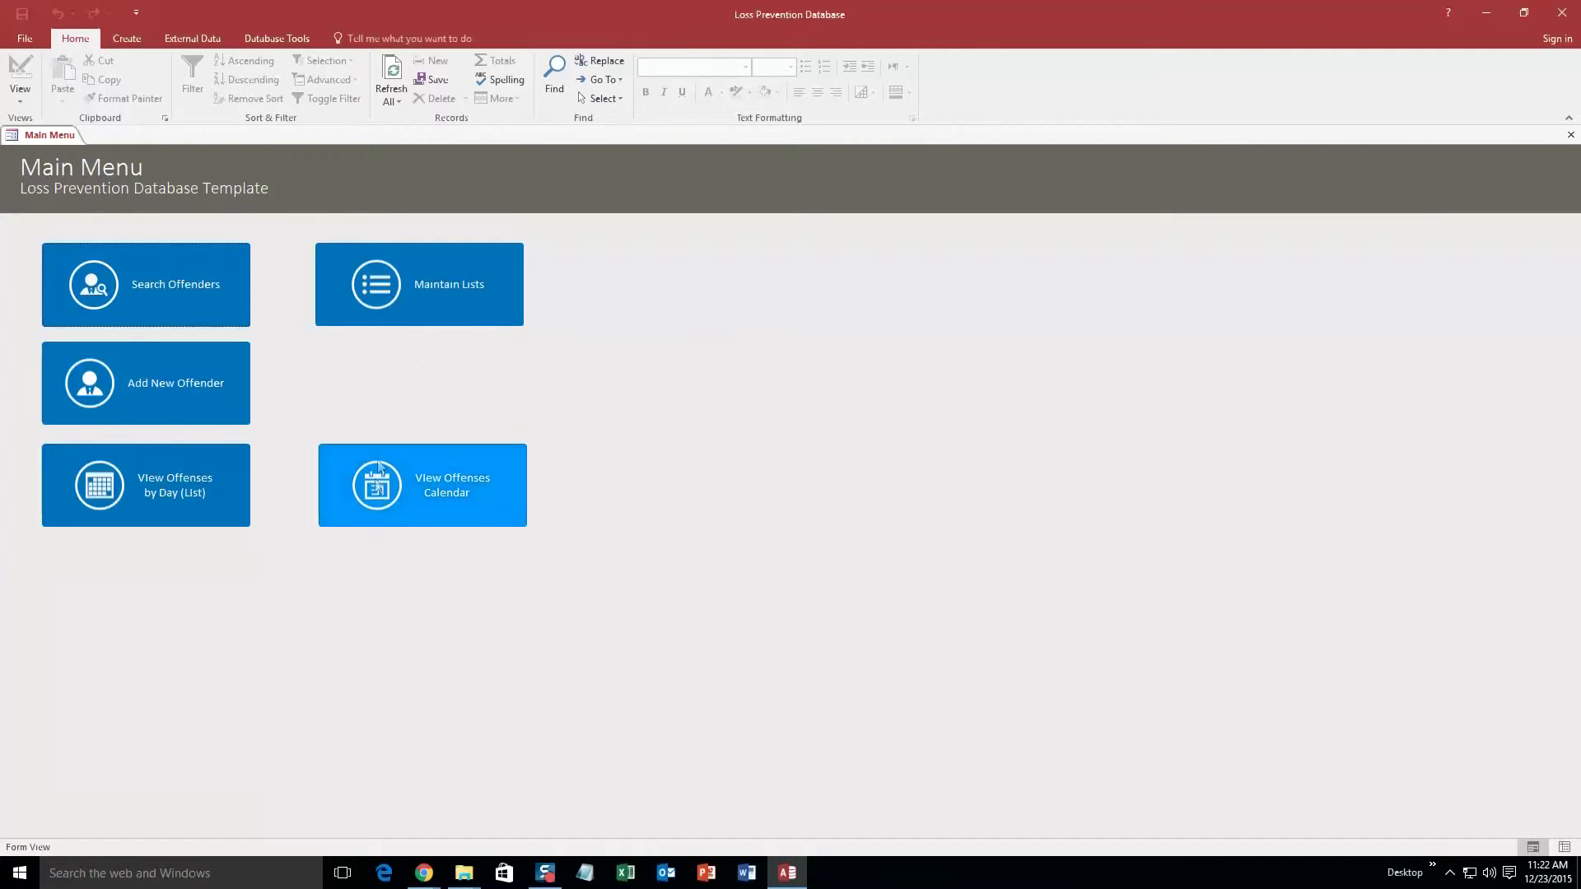
Open the offenses calendar, look at its month view, and return to the day view
click(382, 498)
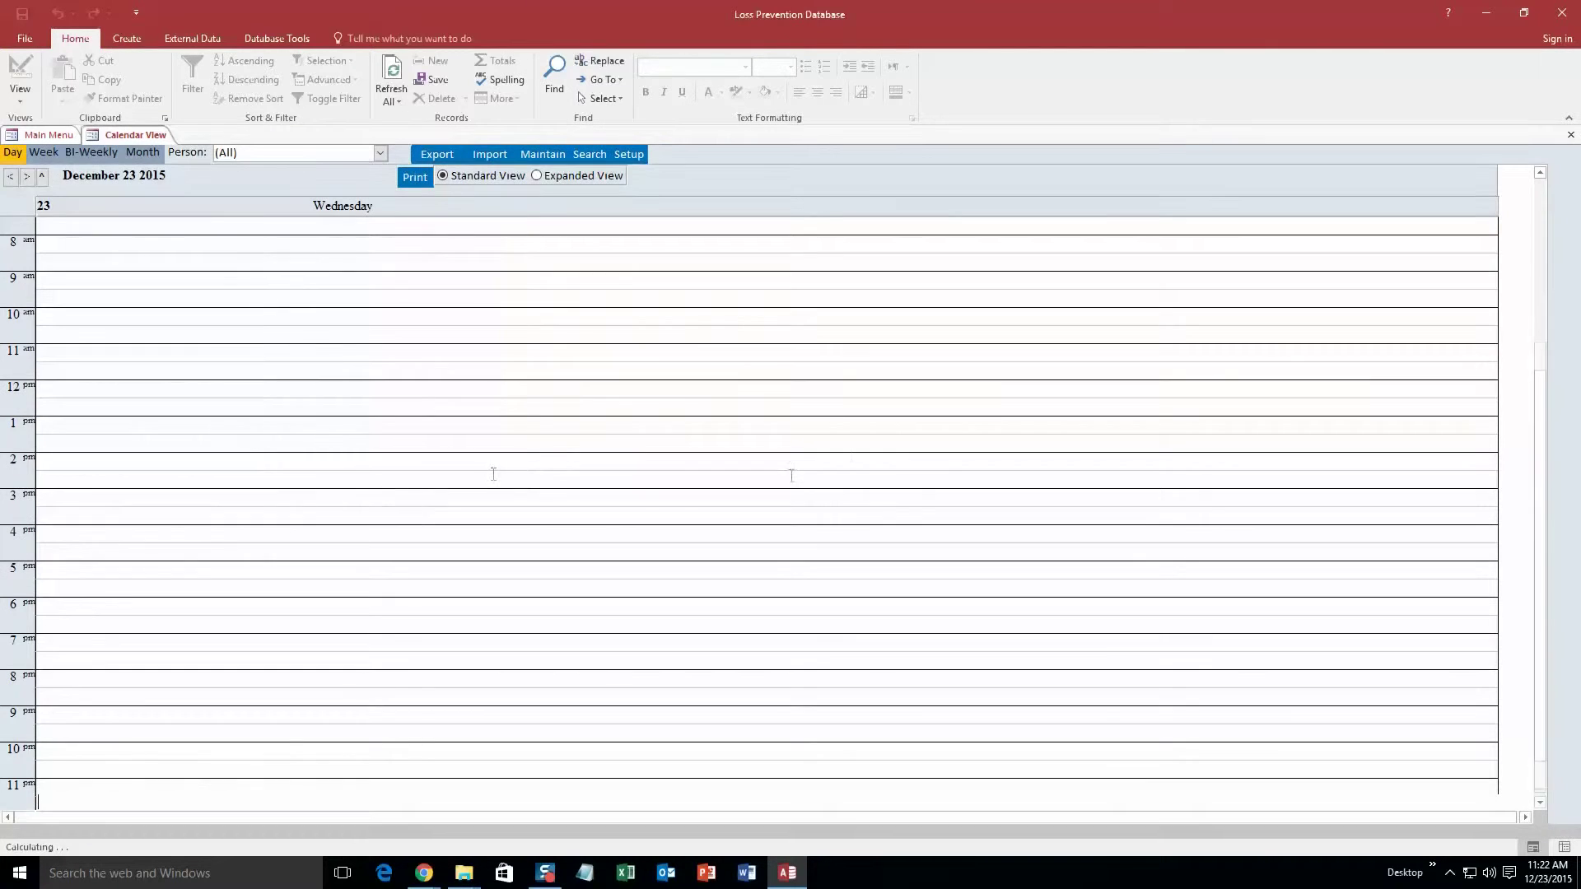
click(144, 155)
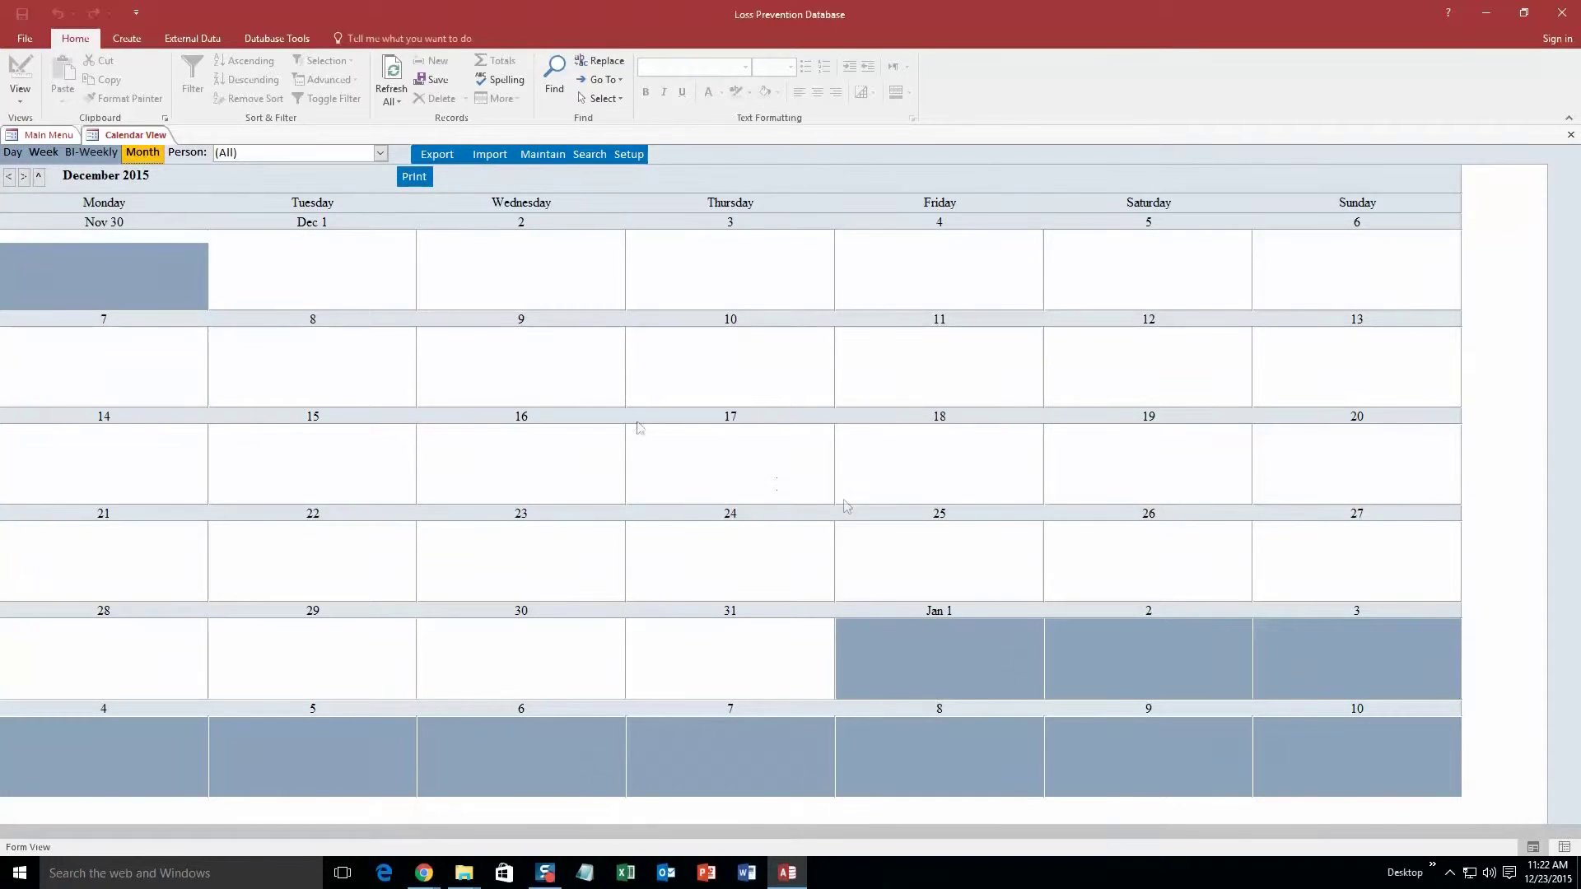
click(13, 155)
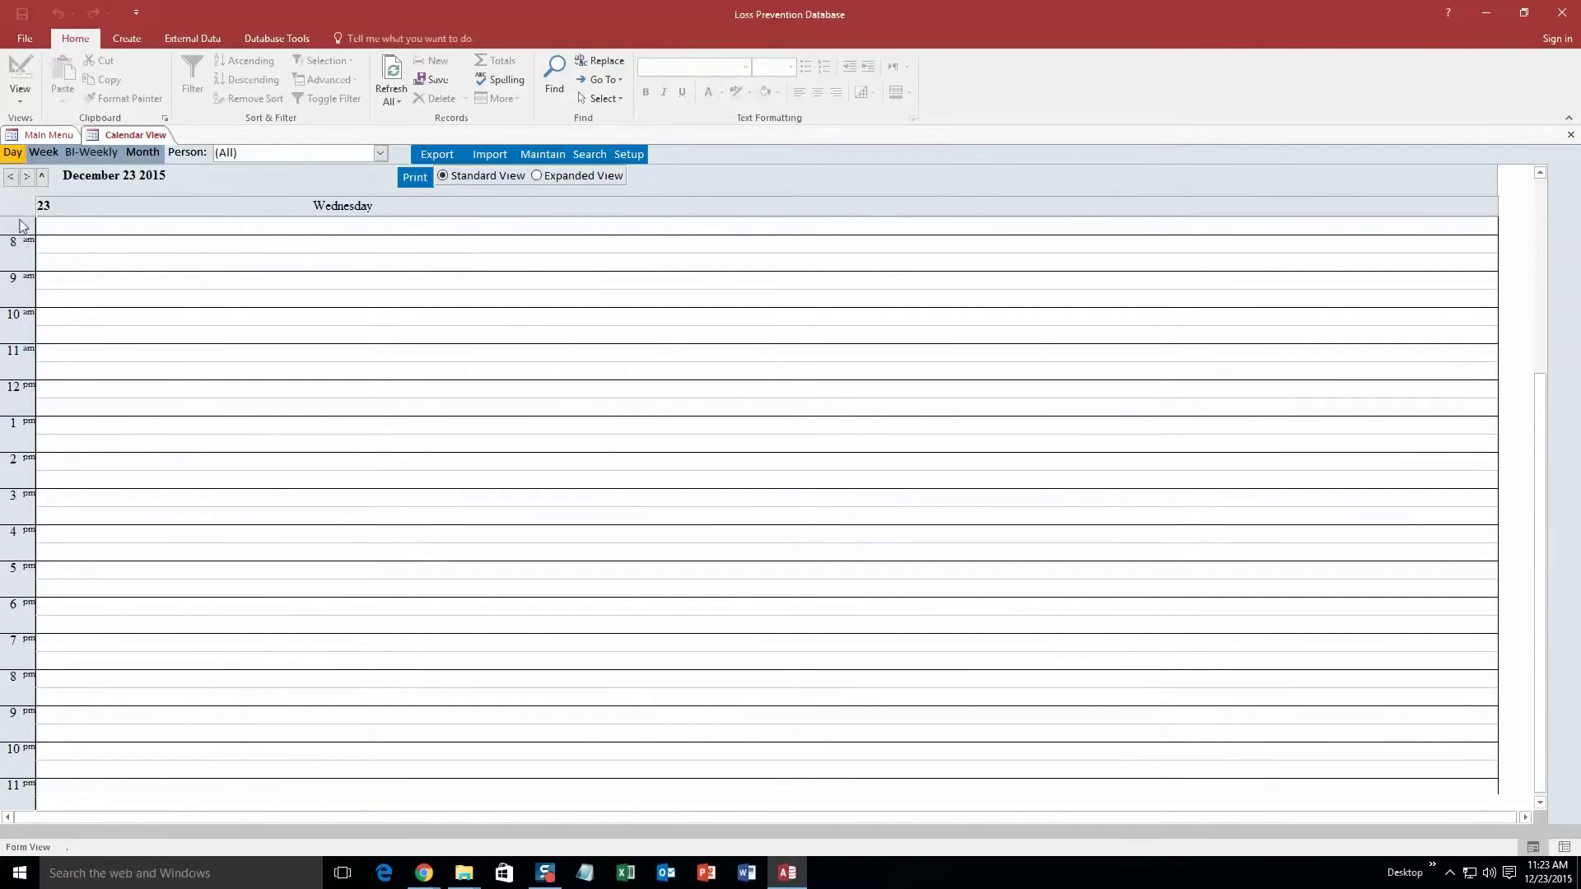
Start a new offense entry at 8 AM on December 23, 2015, choosing the offender and Person 1 as the employee
double_click(60, 243)
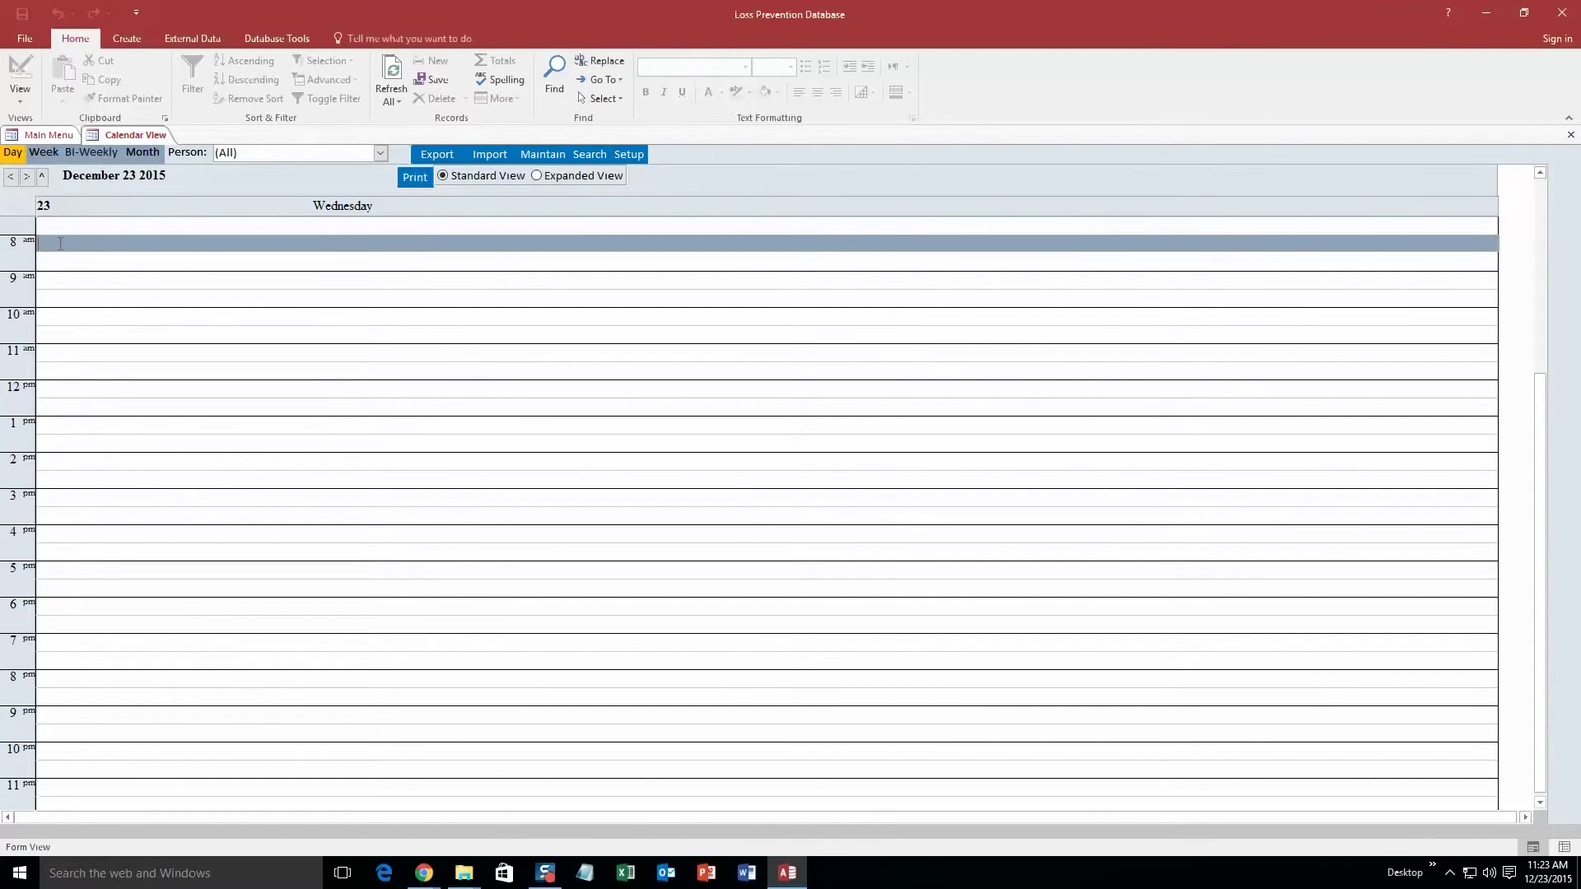
click(741, 164)
click(683, 182)
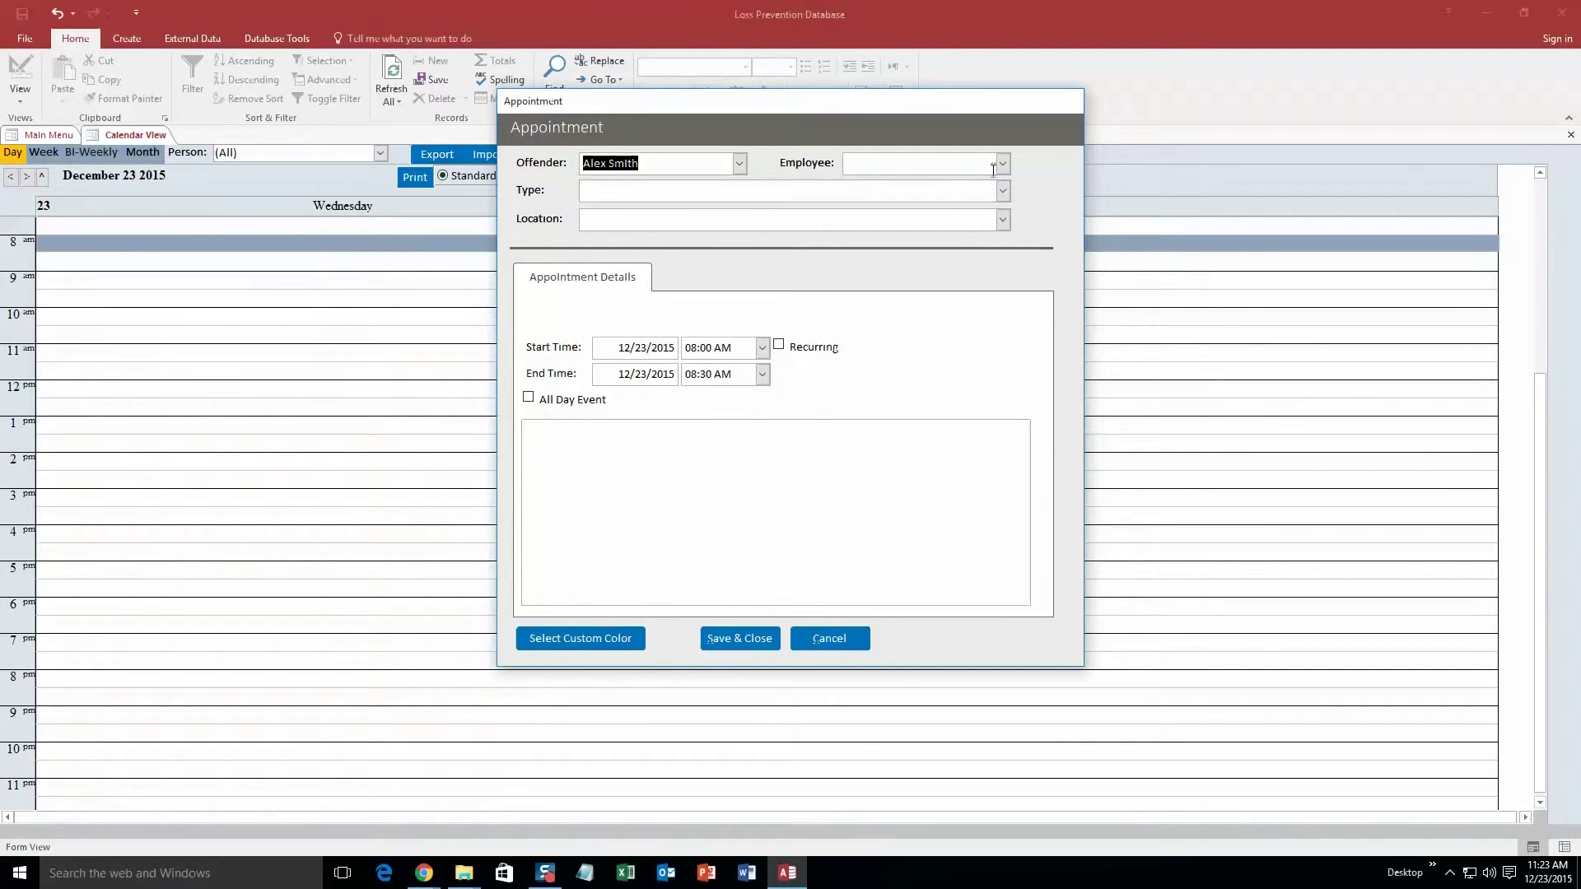
click(1003, 164)
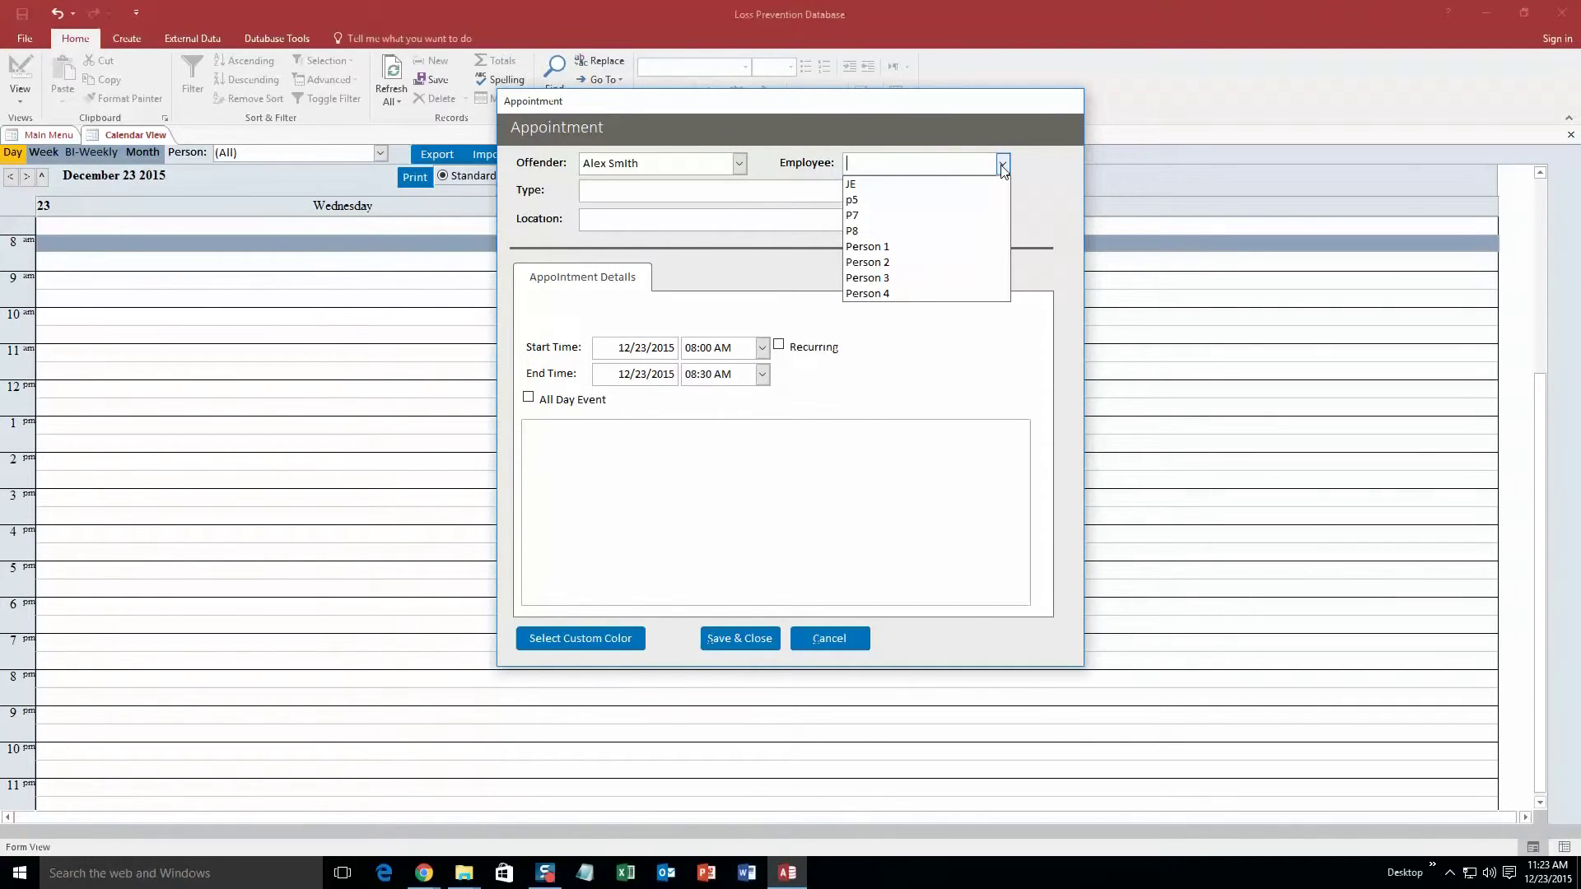
click(921, 247)
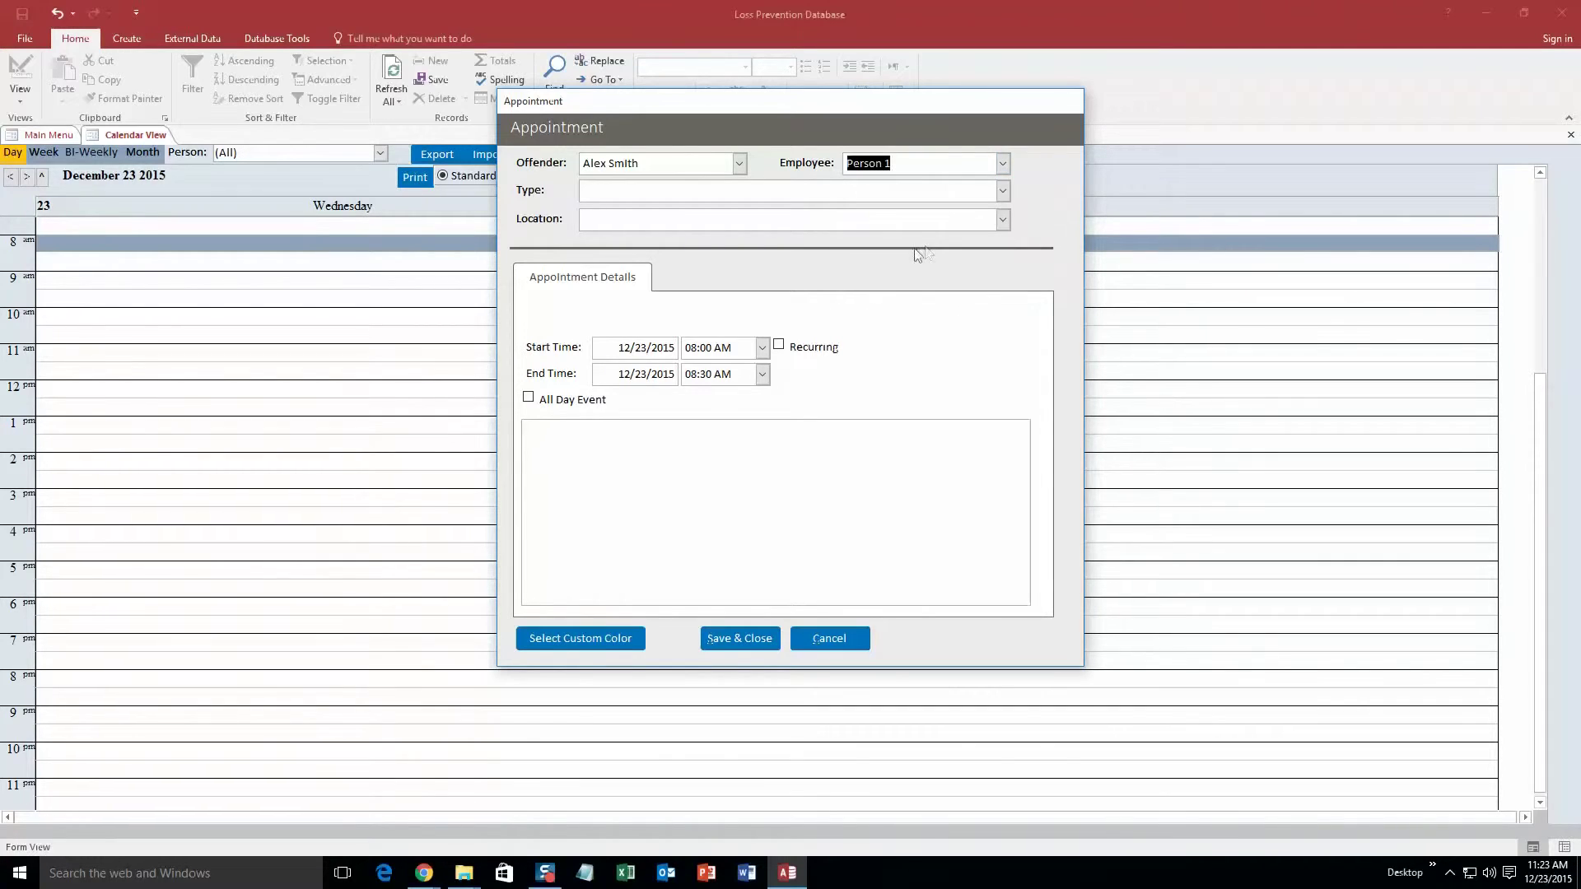
Set the offense's end time to 09:00 AM, its type to Shoplifting and its location to Location 1
click(762, 374)
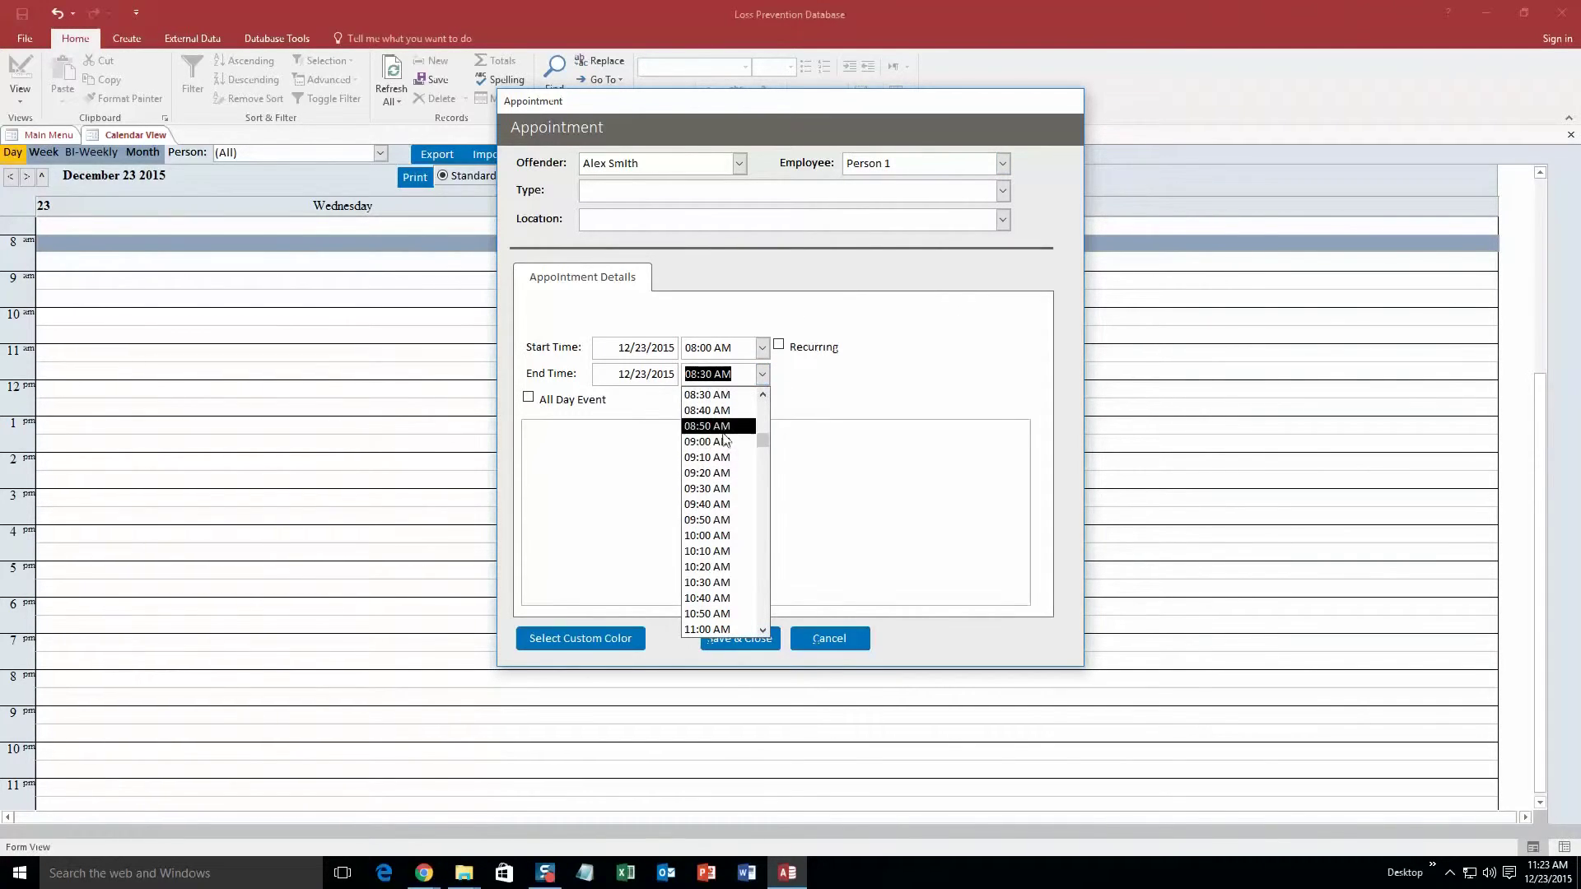
click(725, 442)
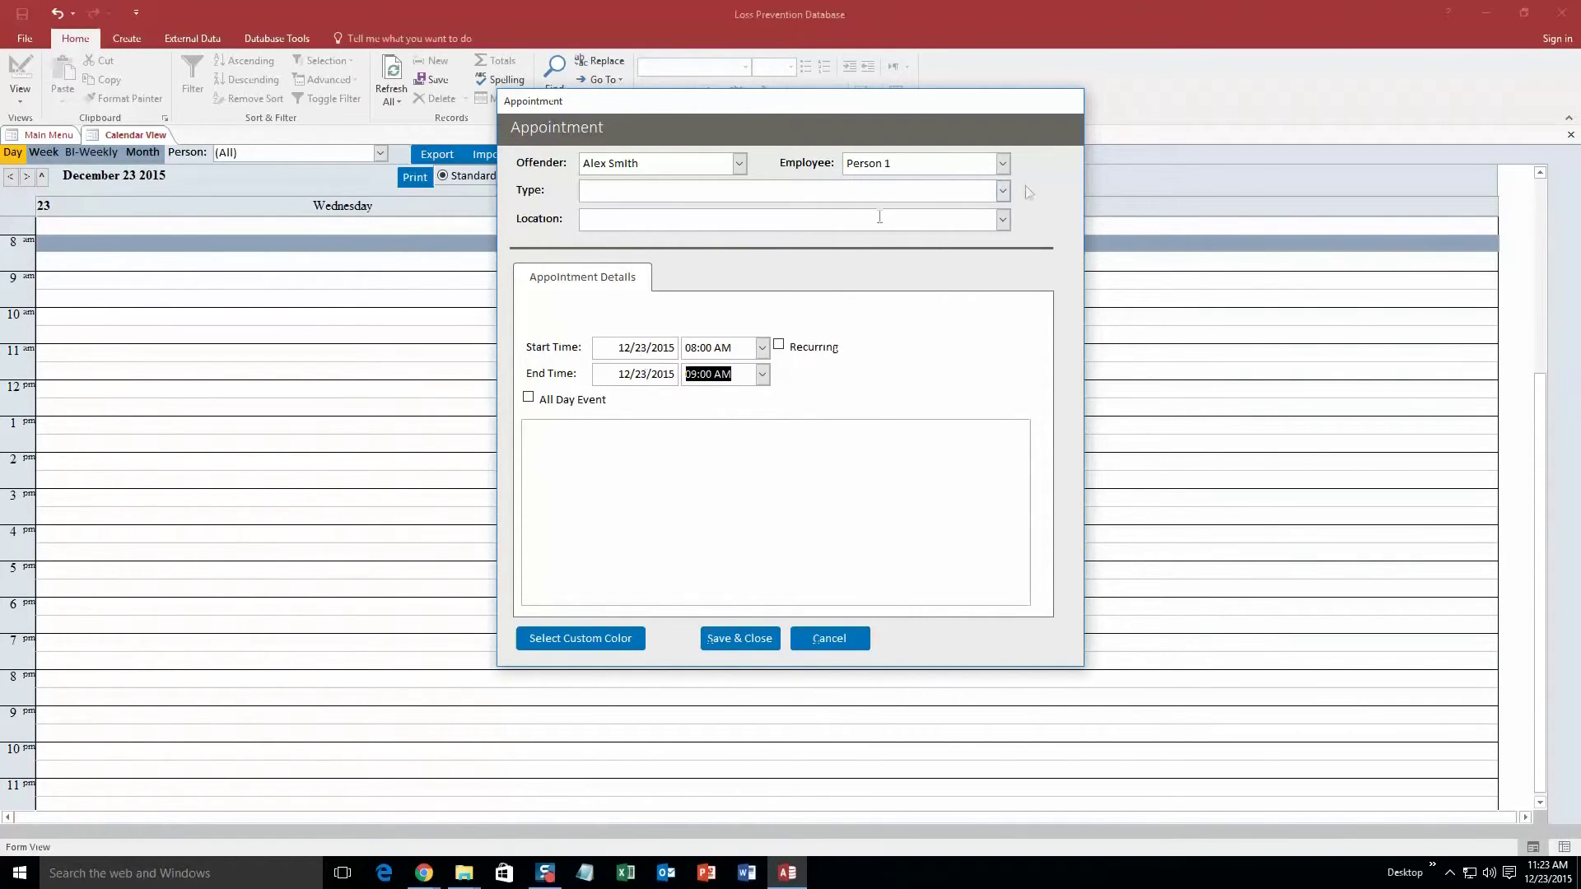
click(1003, 190)
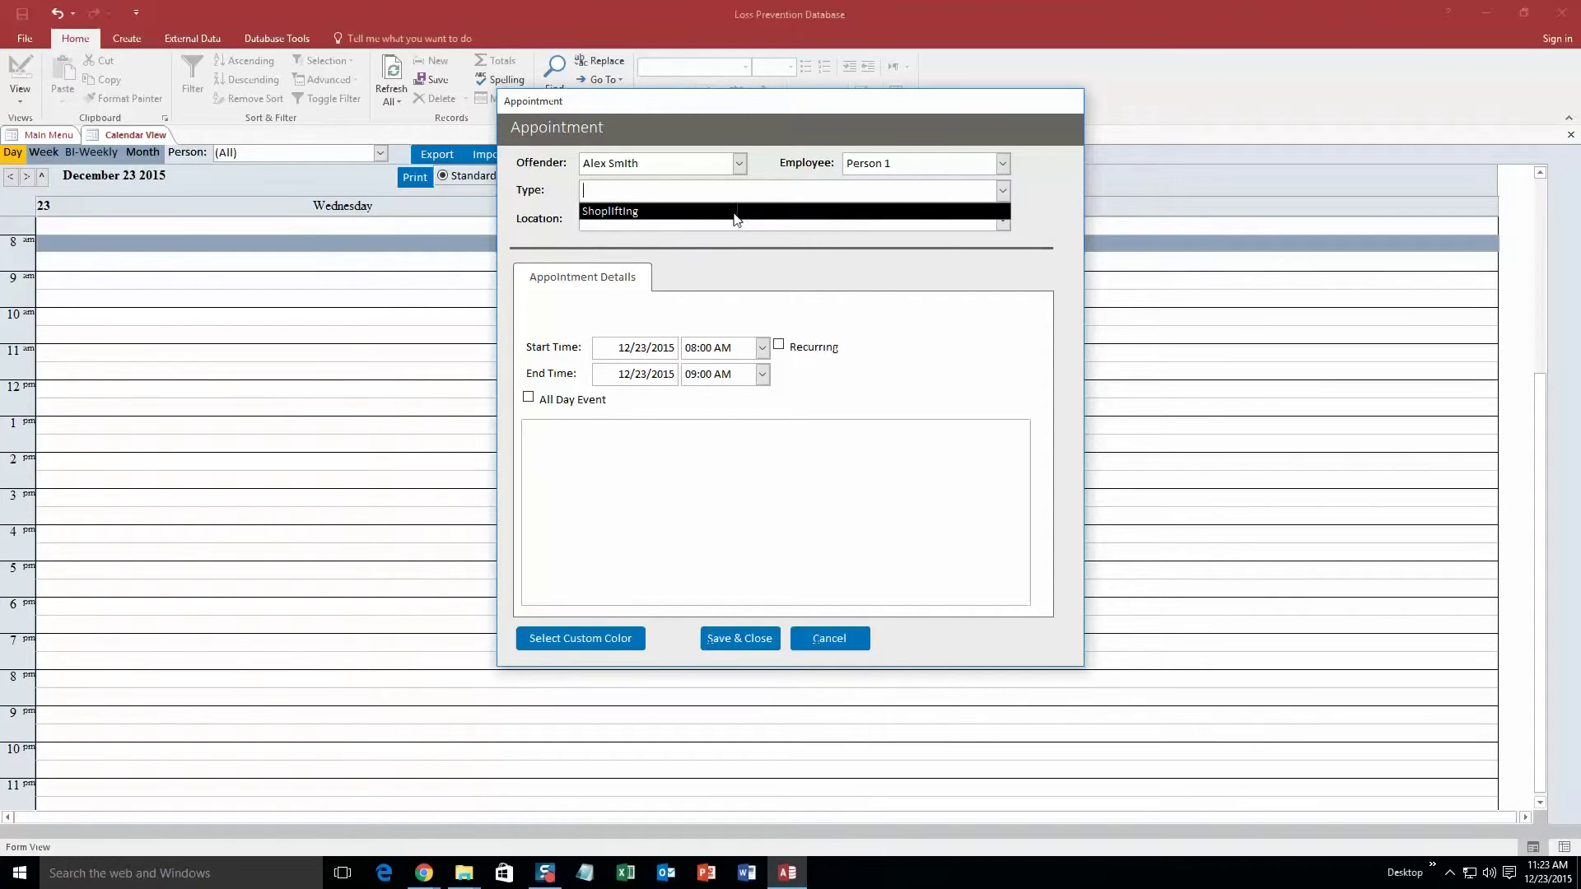
click(735, 212)
click(1001, 222)
click(832, 255)
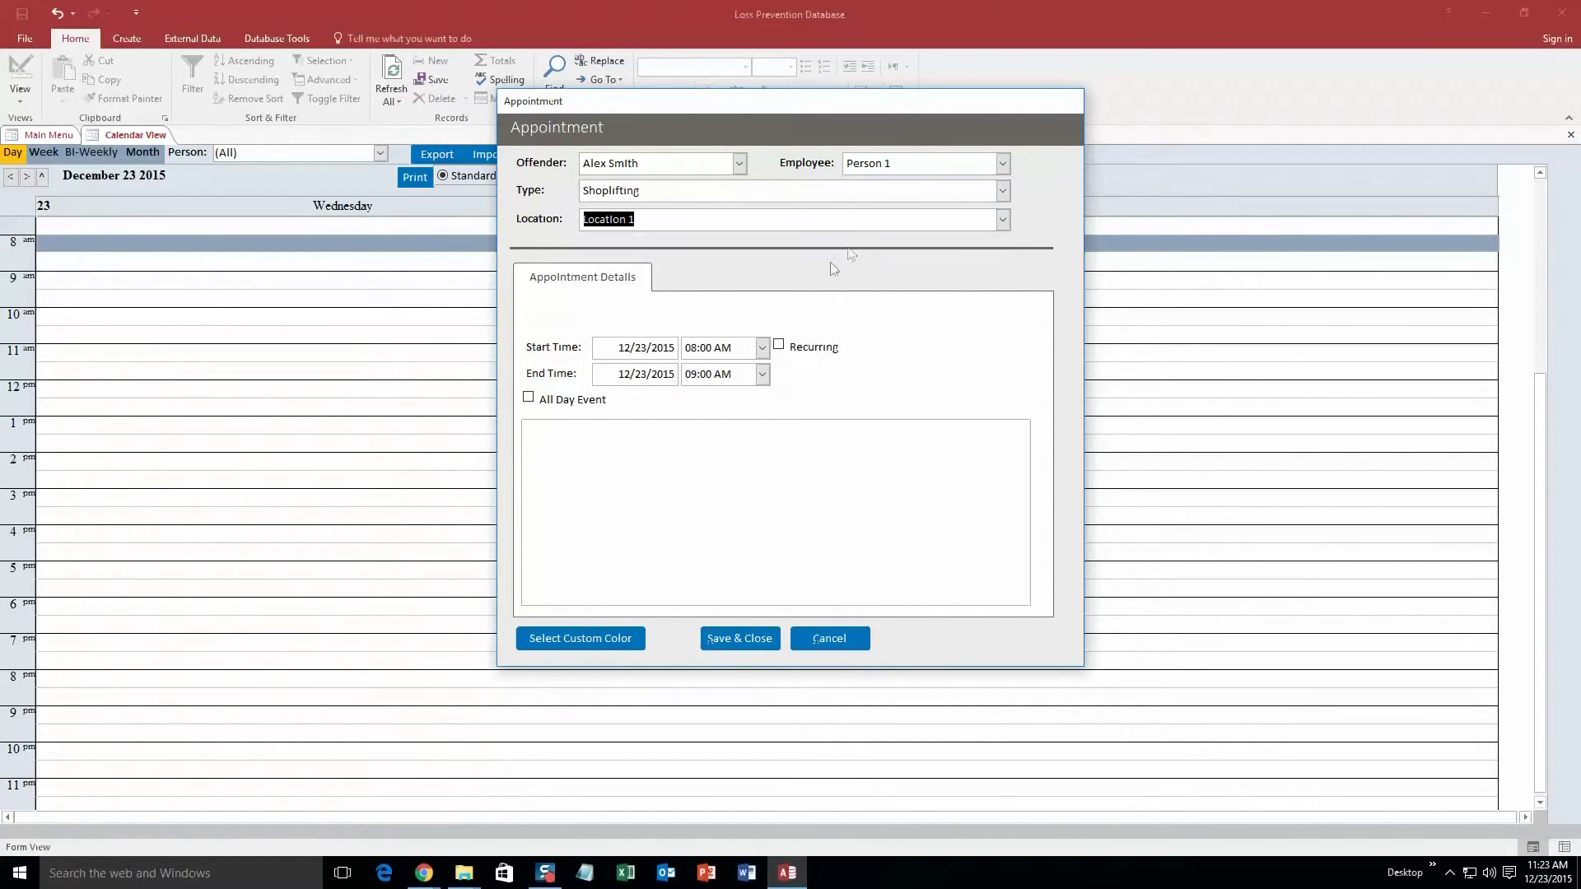
Give the offense entry a bright green custom color, and save and close it
click(586, 638)
click(563, 204)
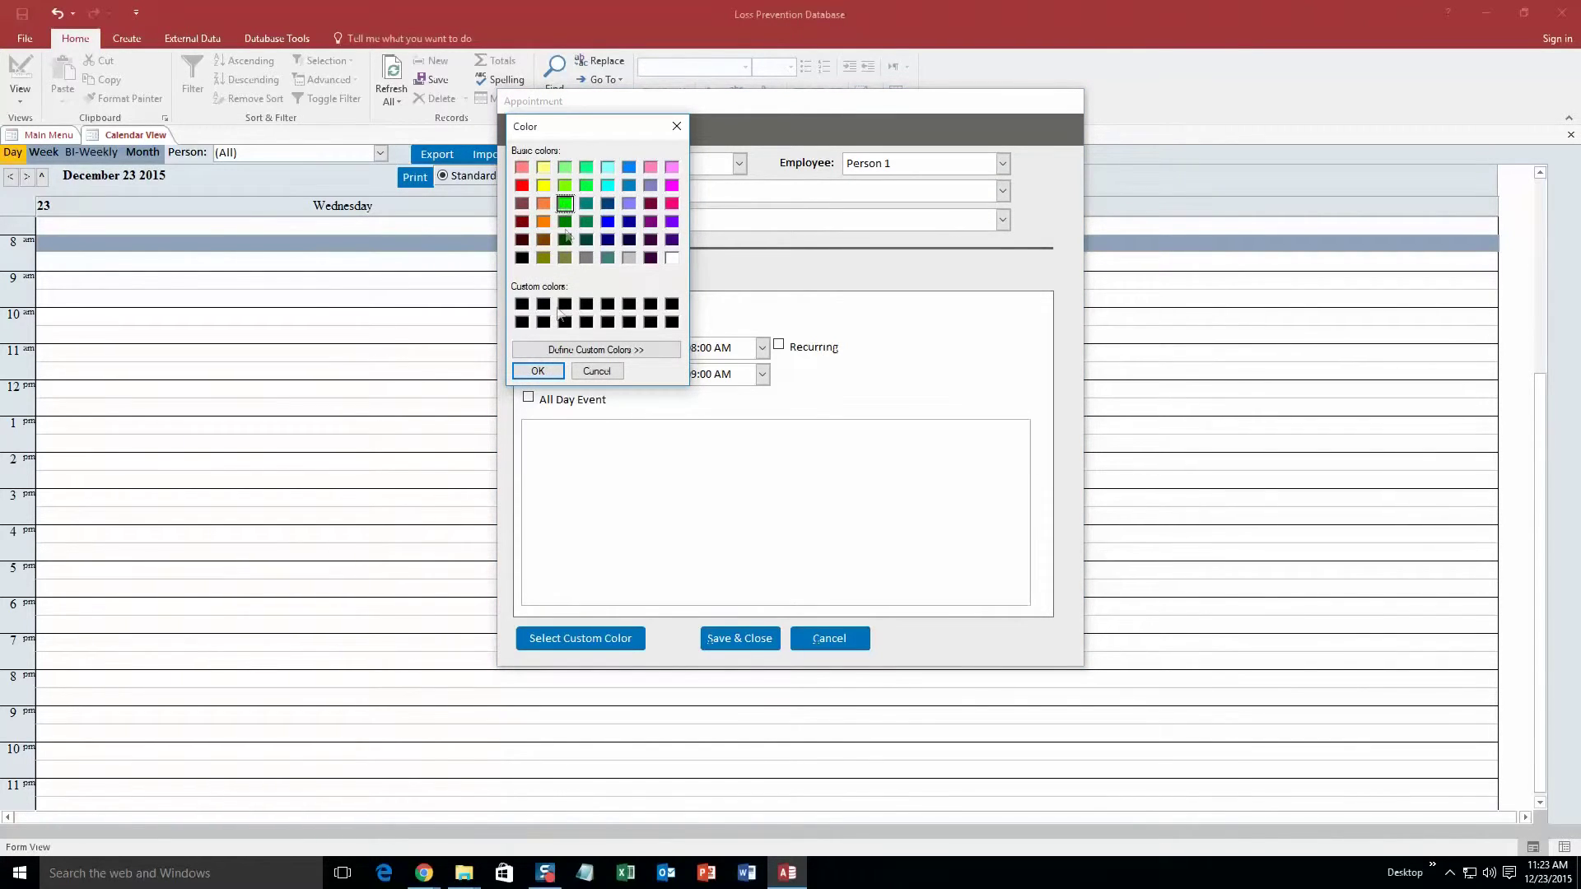
click(537, 371)
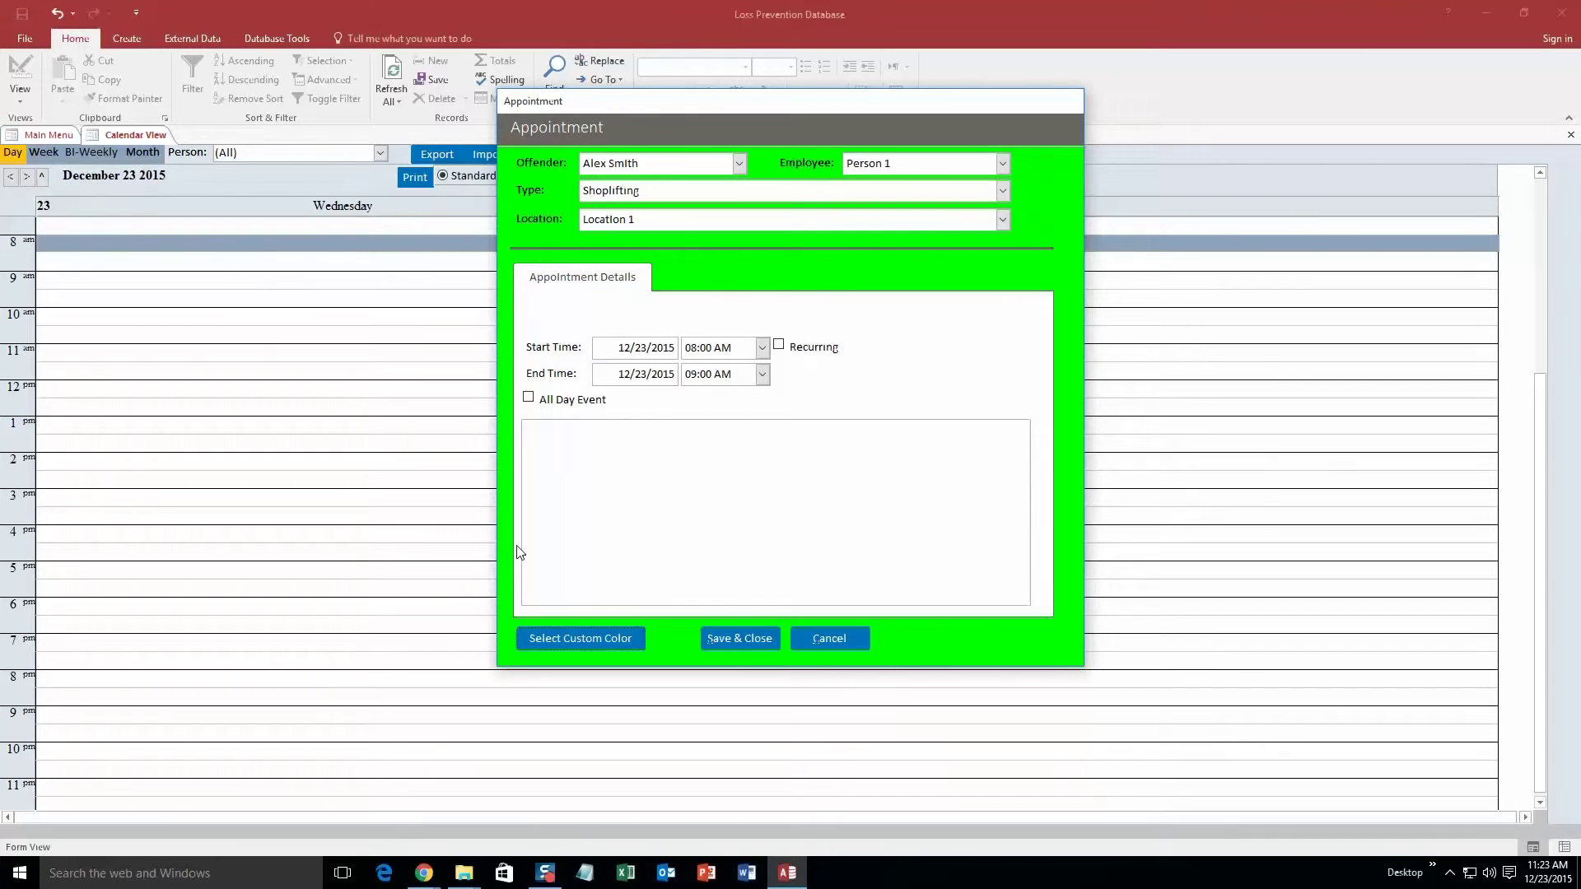
click(748, 637)
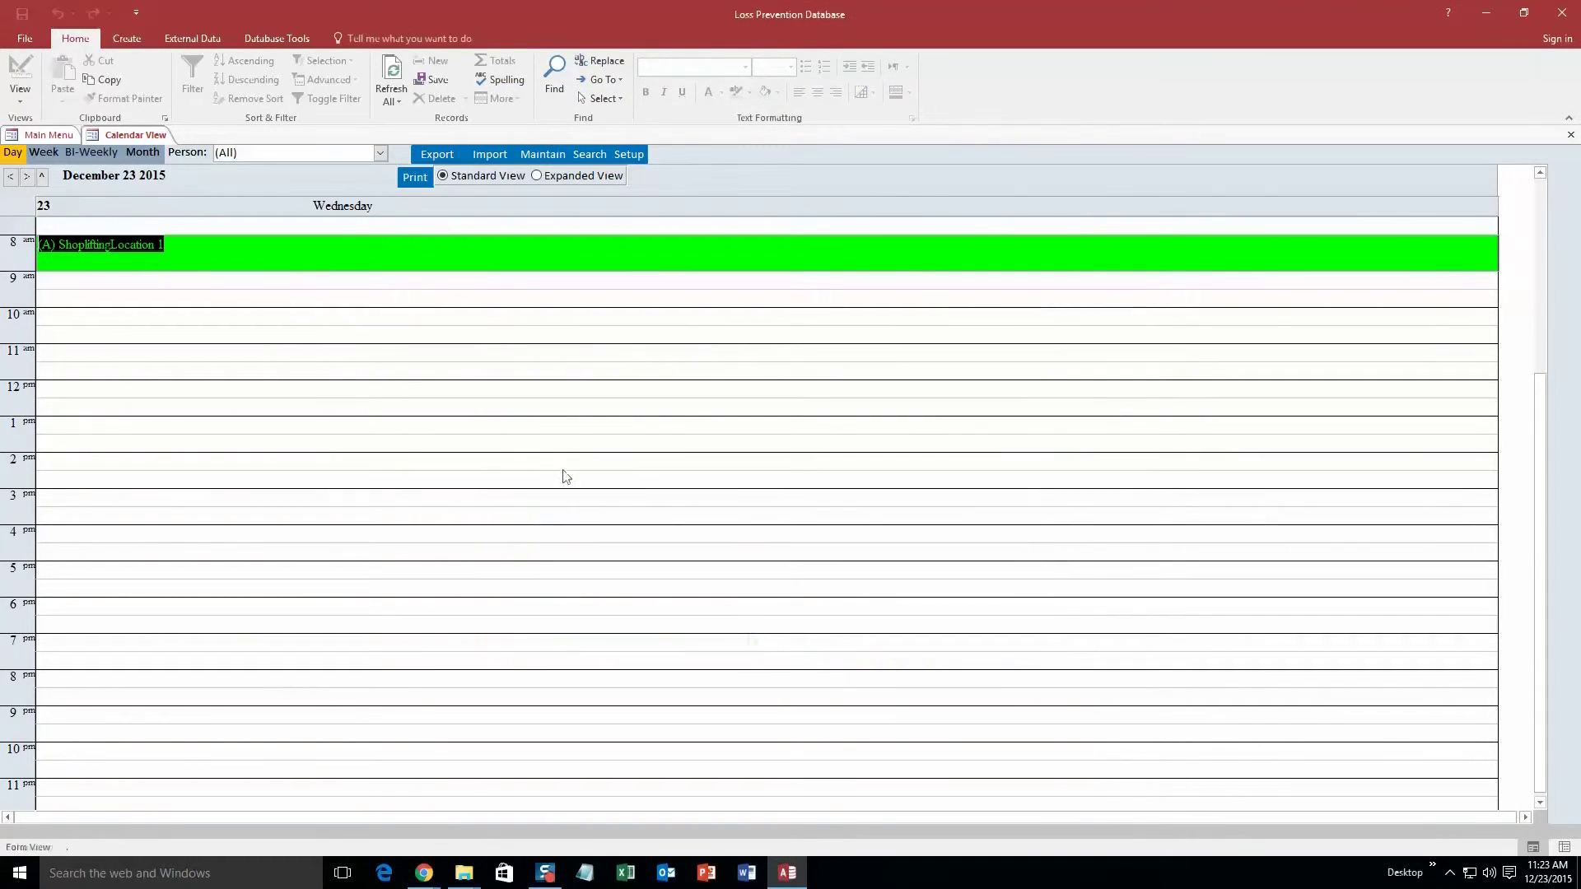
View the shoplifting offense in the month view, open its details from the day view, and close the calendar without changes
click(142, 159)
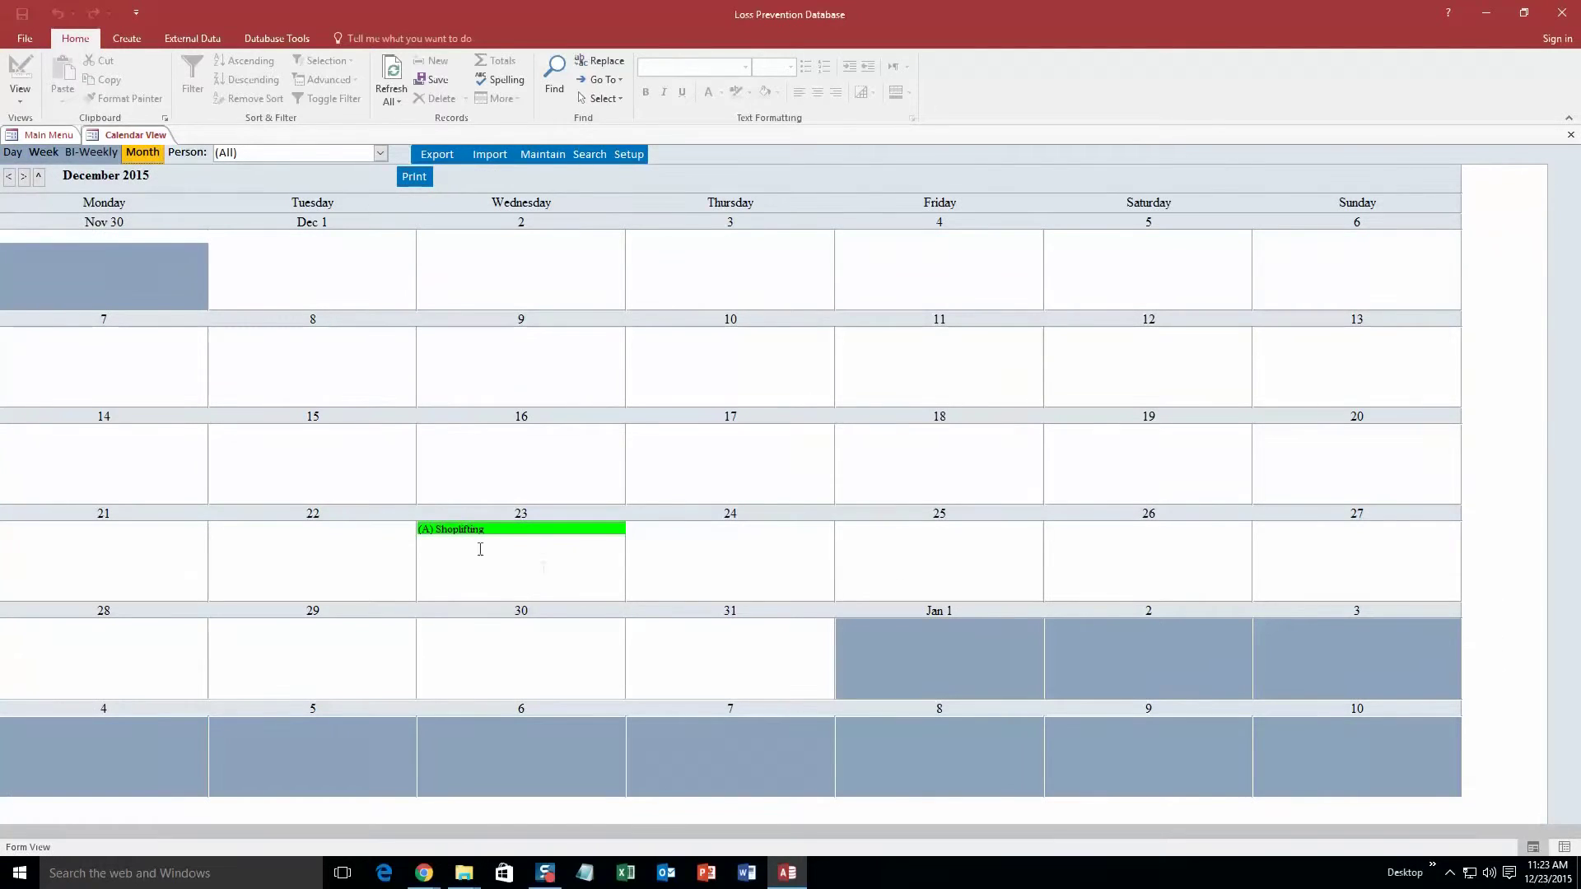
click(480, 532)
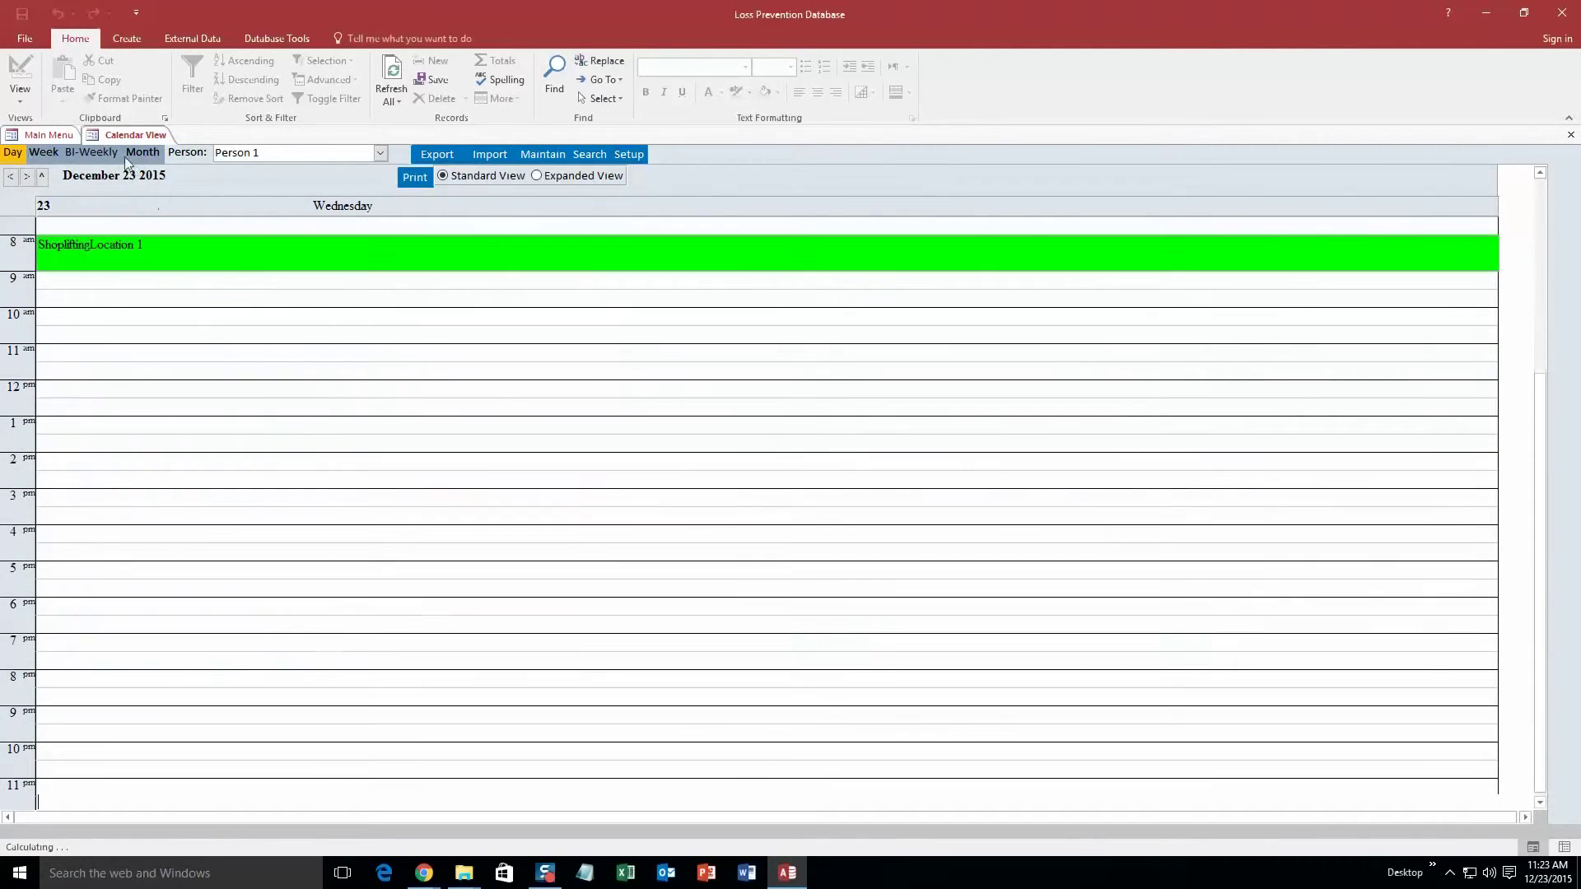
double_click(154, 243)
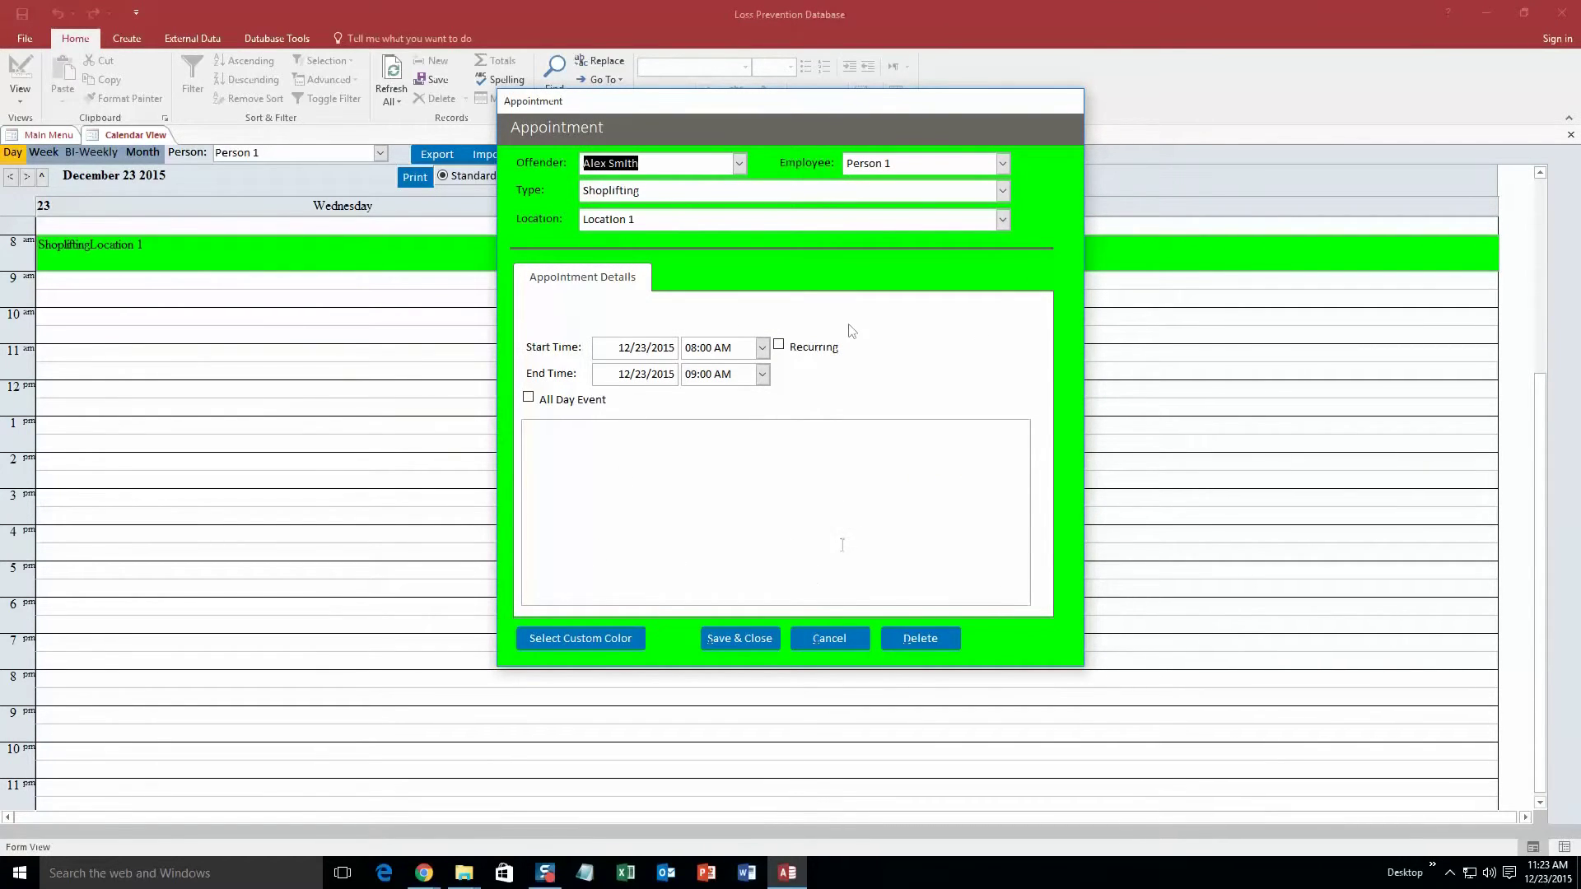
click(815, 640)
right_click(152, 135)
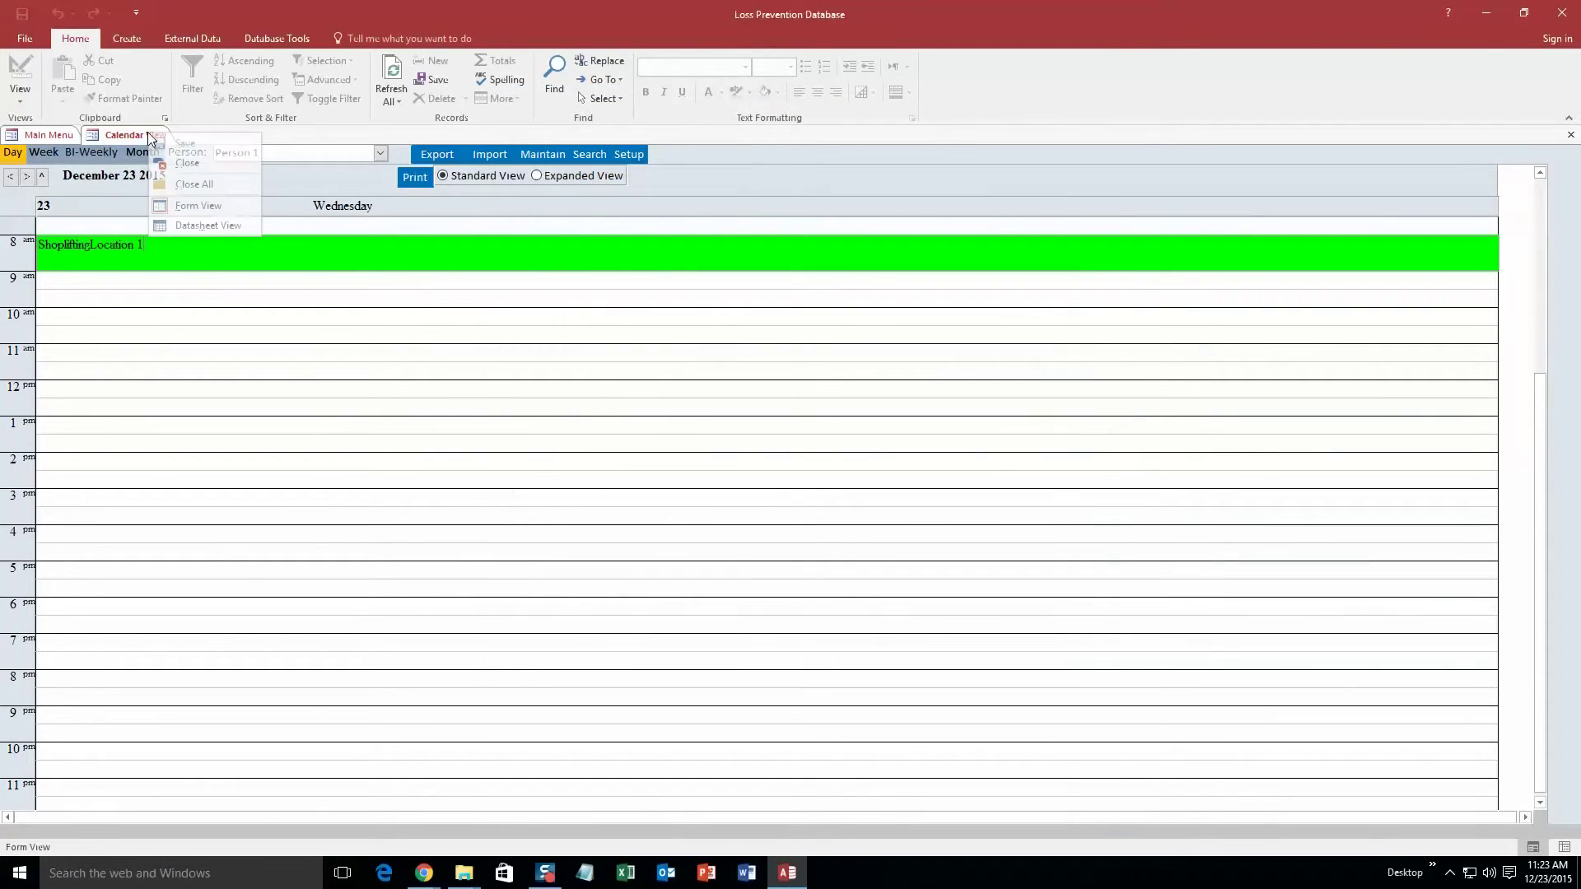
click(188, 163)
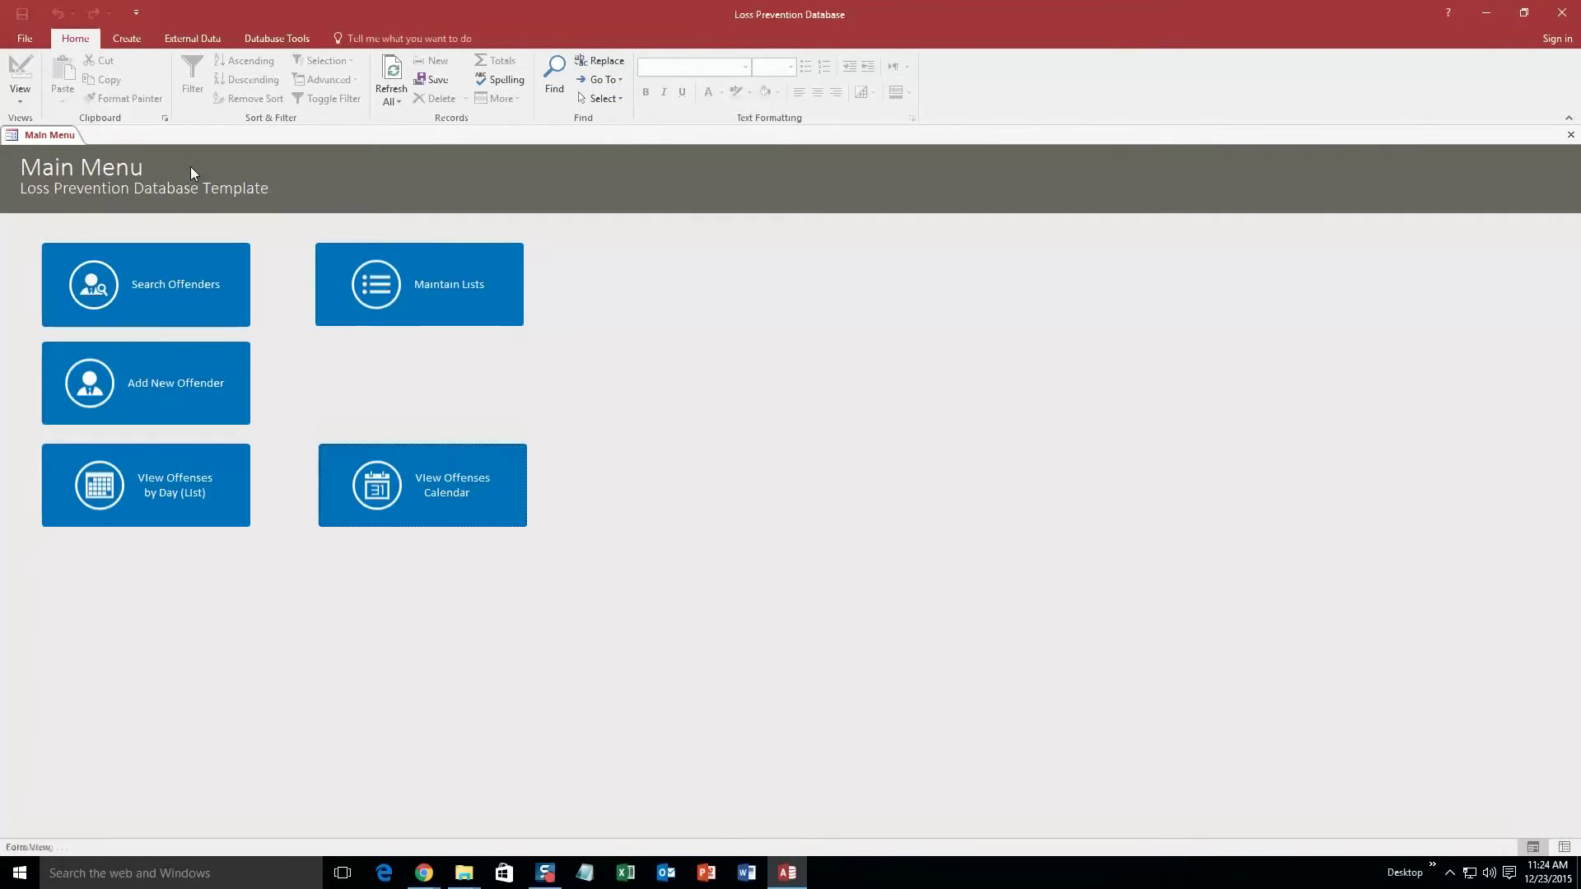
Search the list of offenses by day with start date 12/23/2015, and close the search form
click(124, 482)
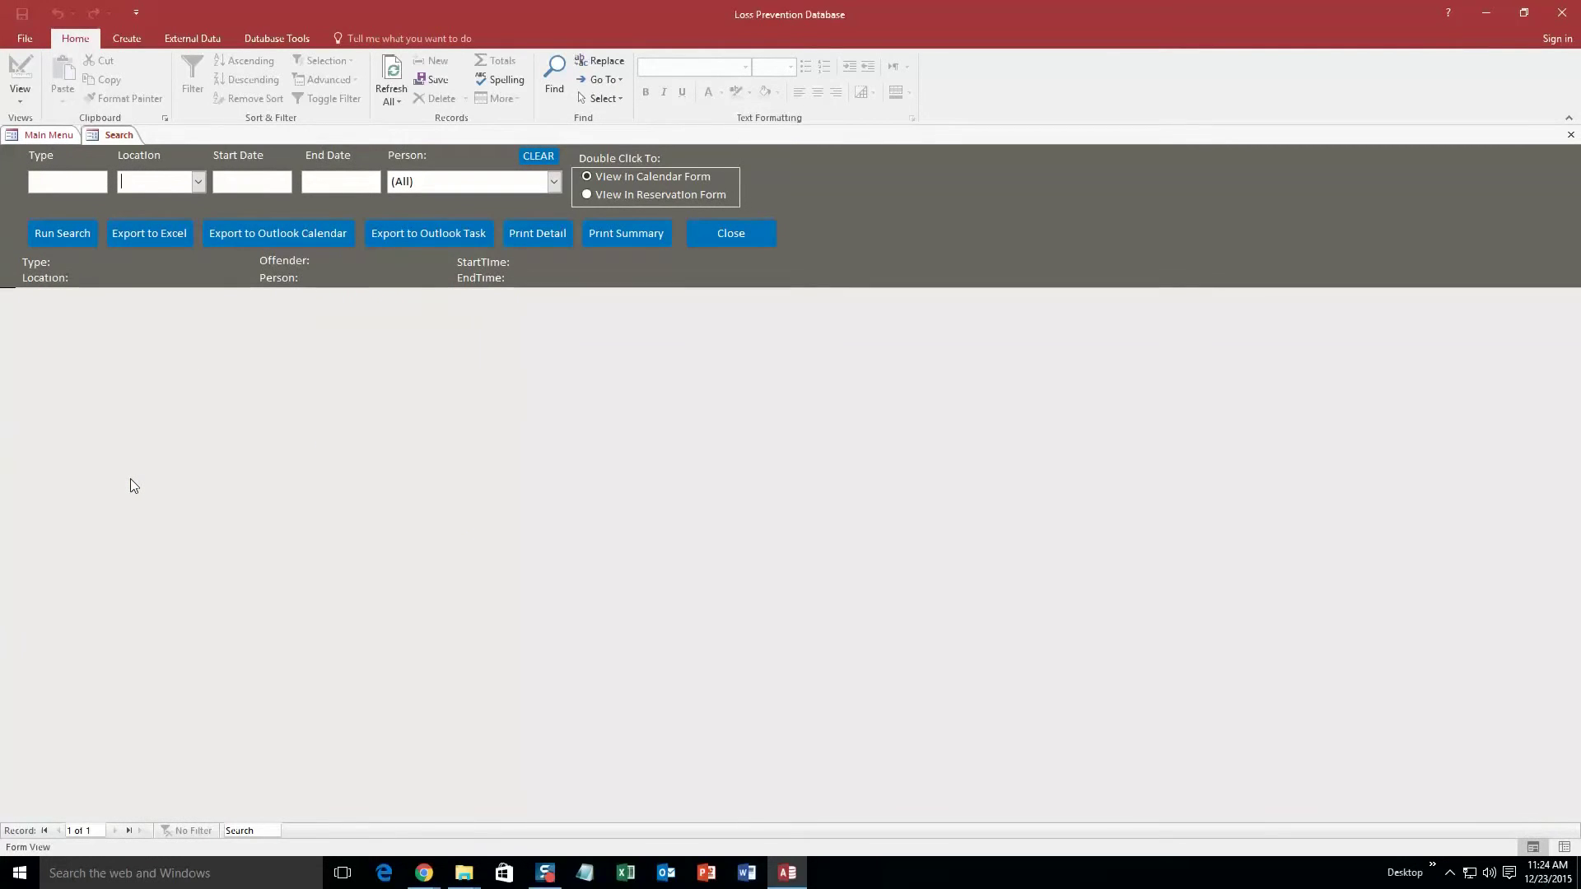
click(269, 177)
click(301, 178)
click(230, 308)
click(77, 235)
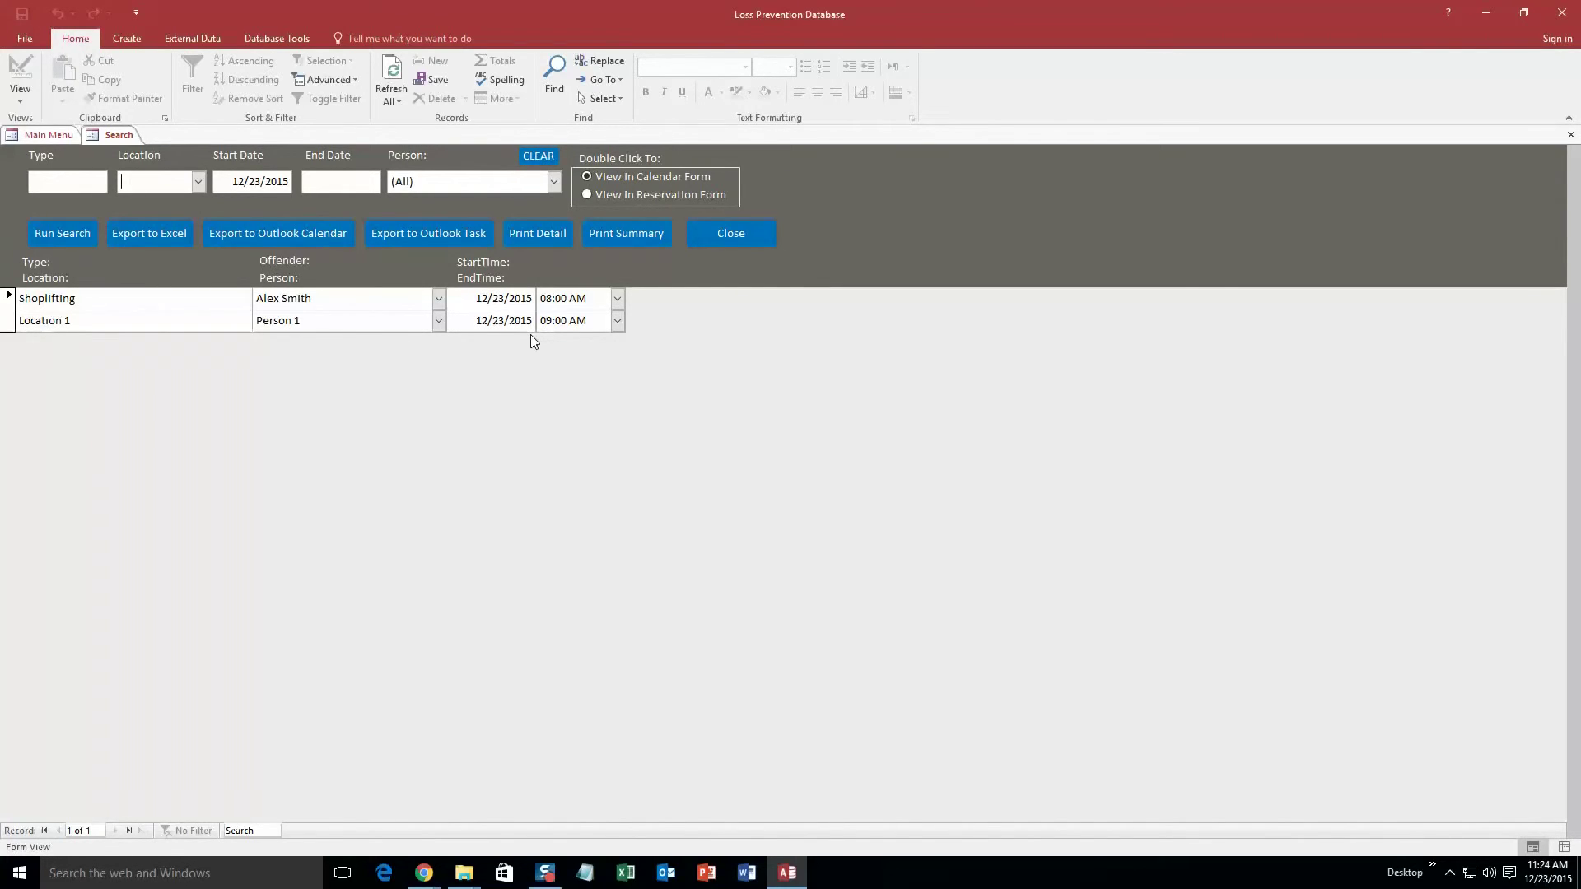
right_click(115, 140)
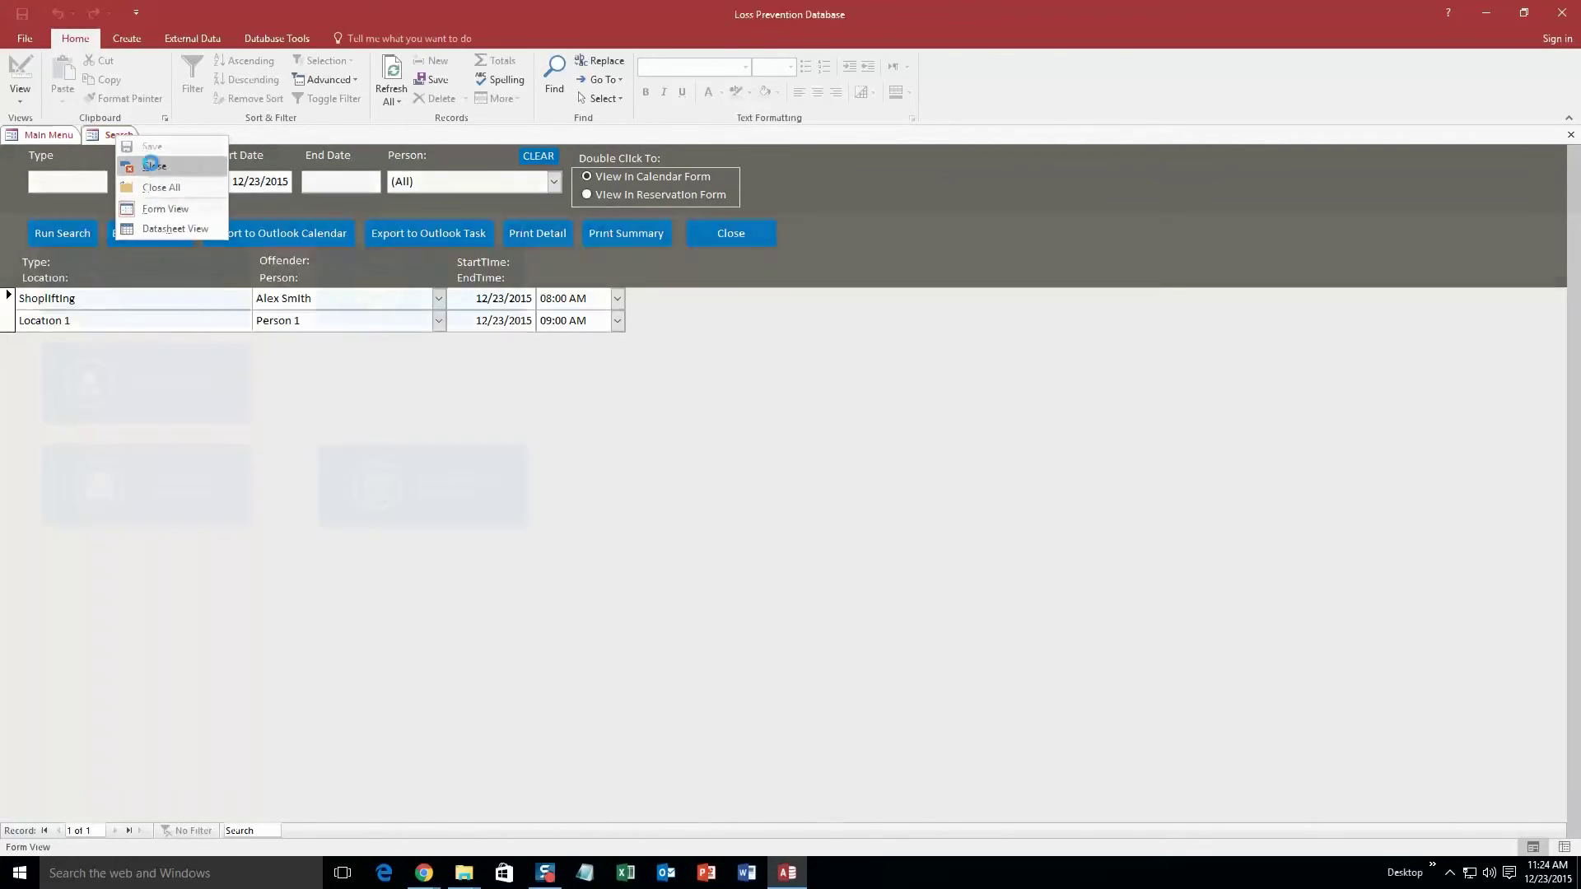
click(150, 163)
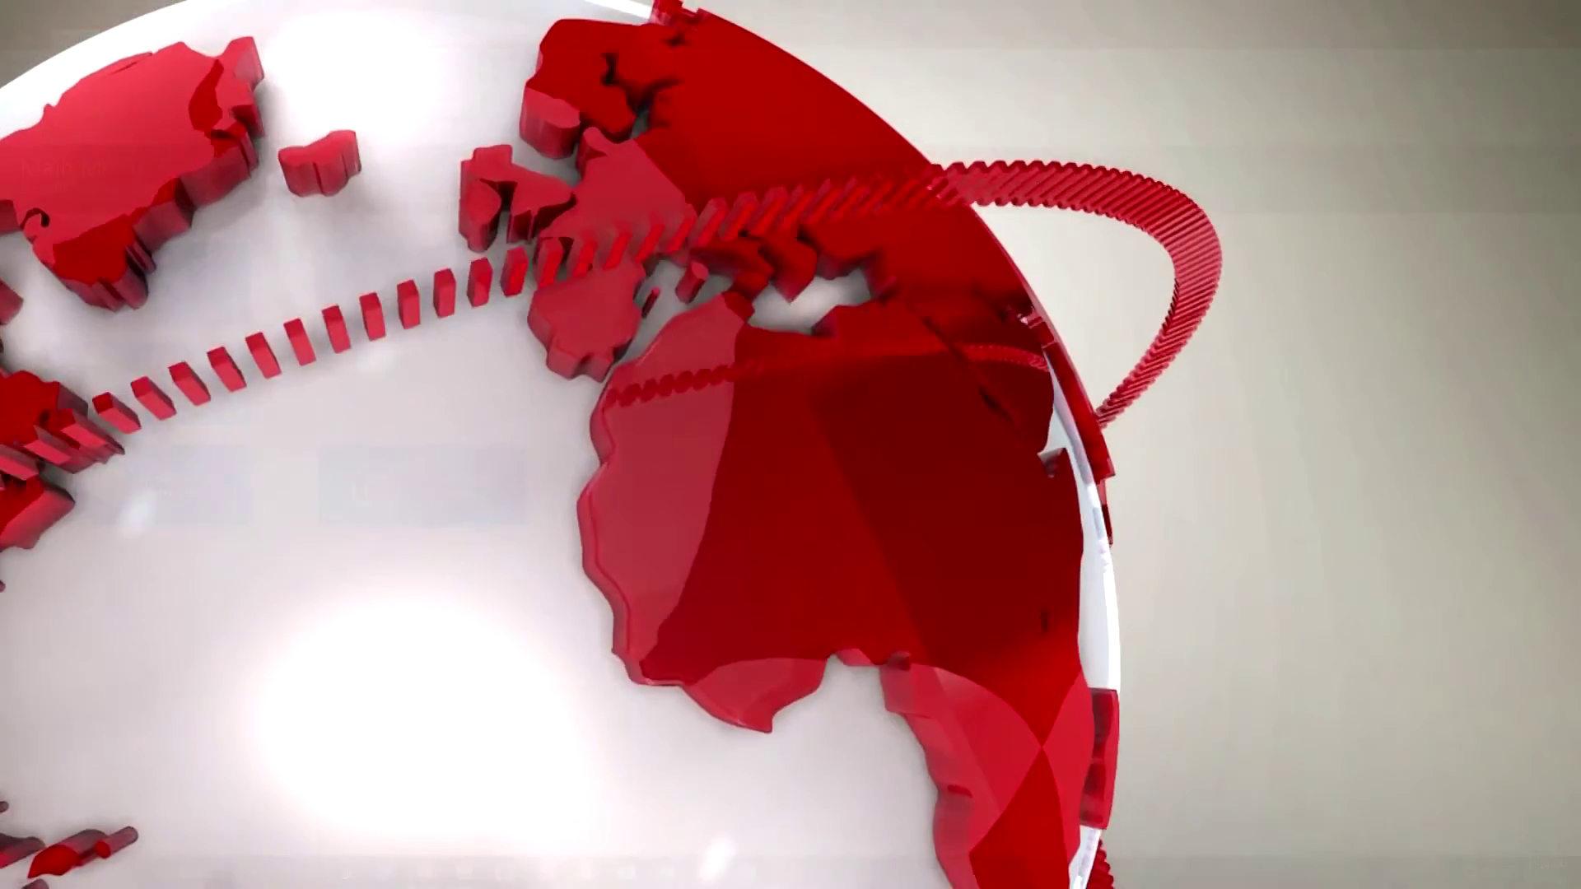